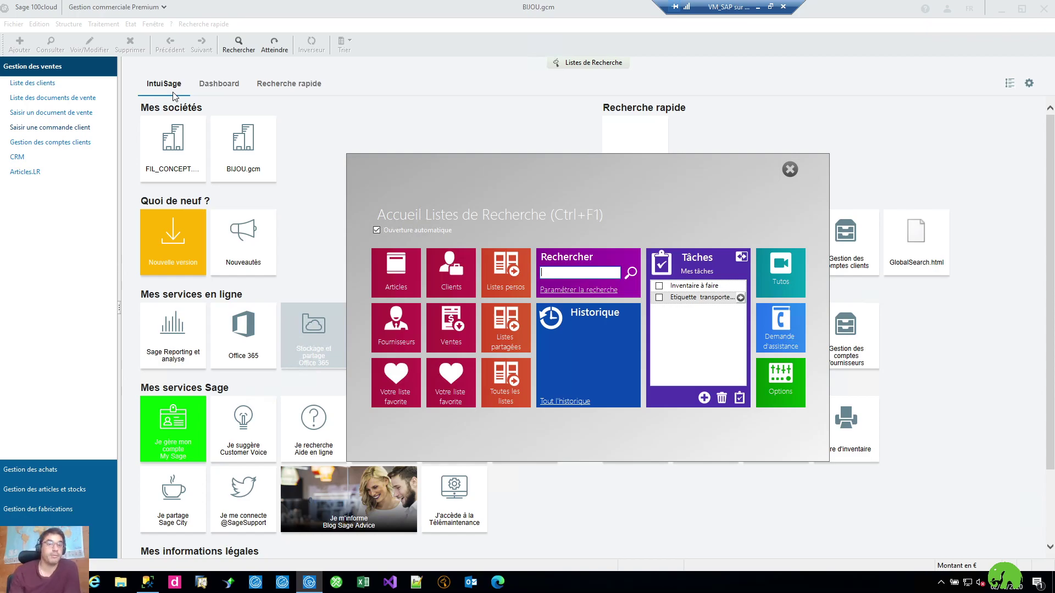
- Open the CAFE article record and examine its free-information fields Derniere_Date_inv, Derniere_Date_Achat and Derniere_Date_Vente
click(75, 25)
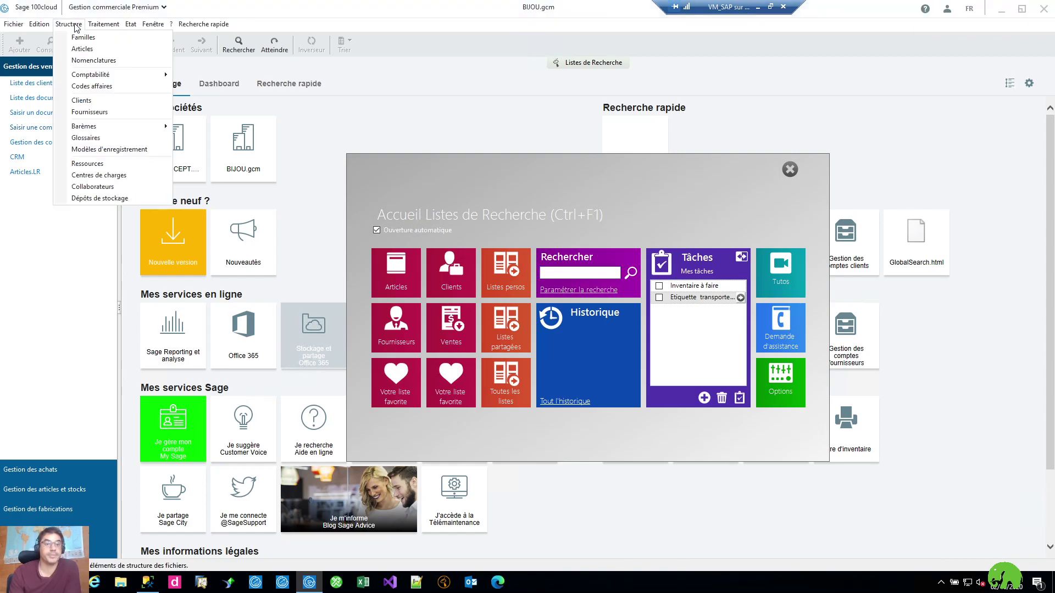
click(96, 50)
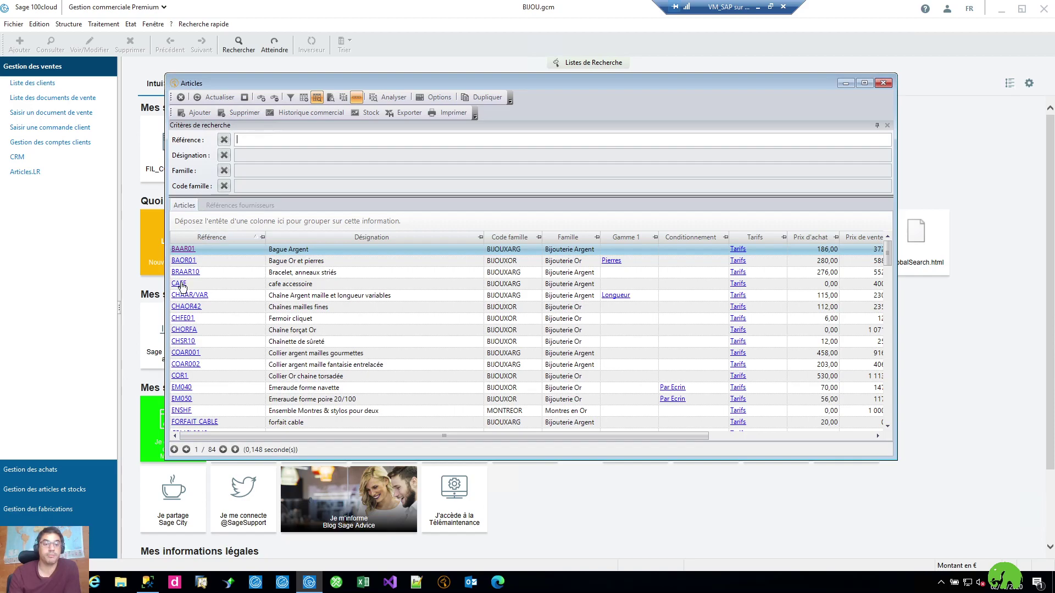
click(180, 284)
click(440, 333)
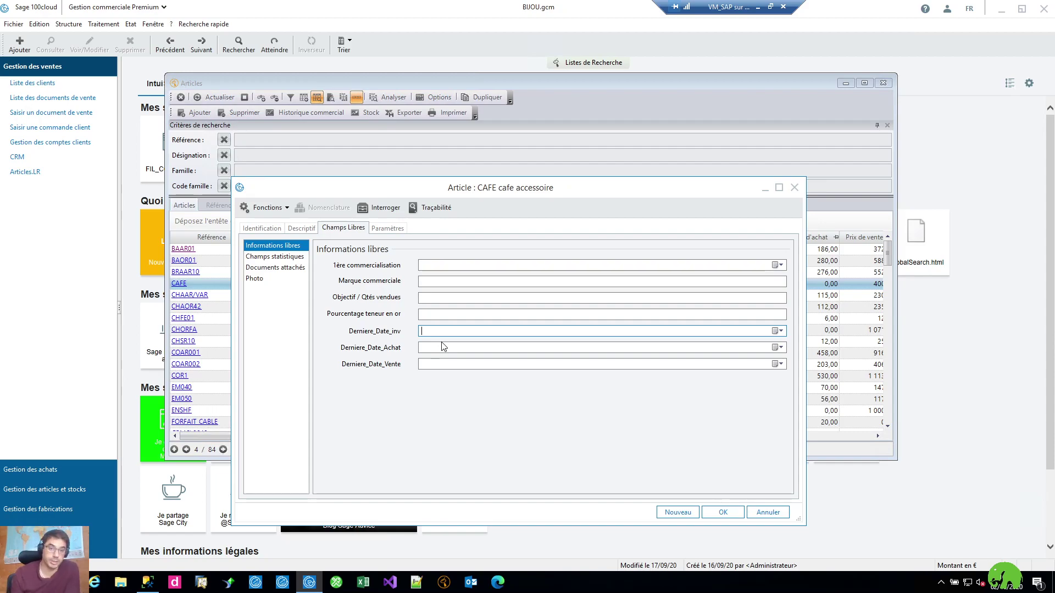
click(445, 345)
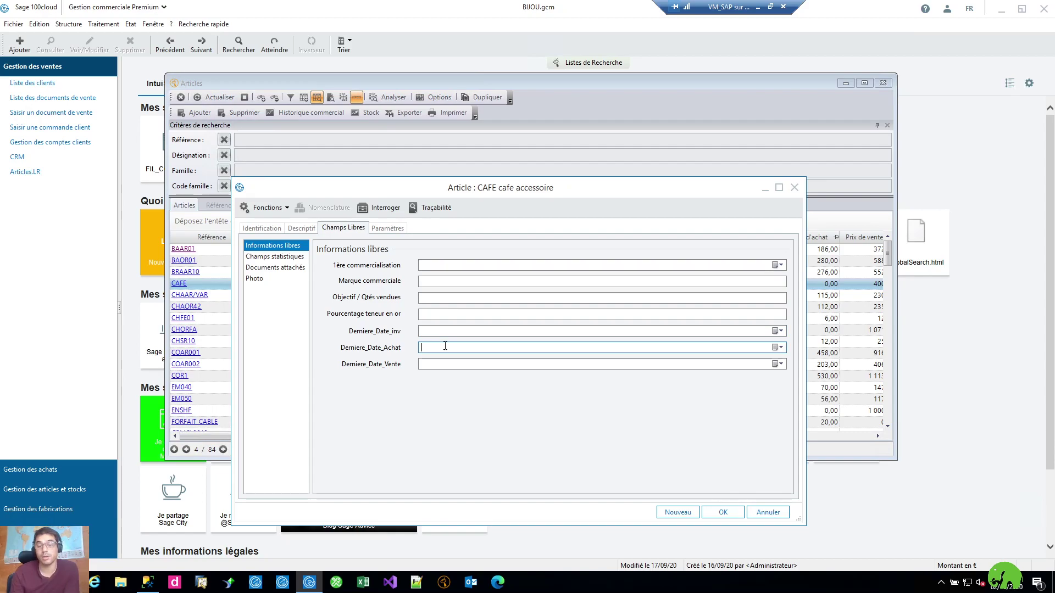
click(434, 361)
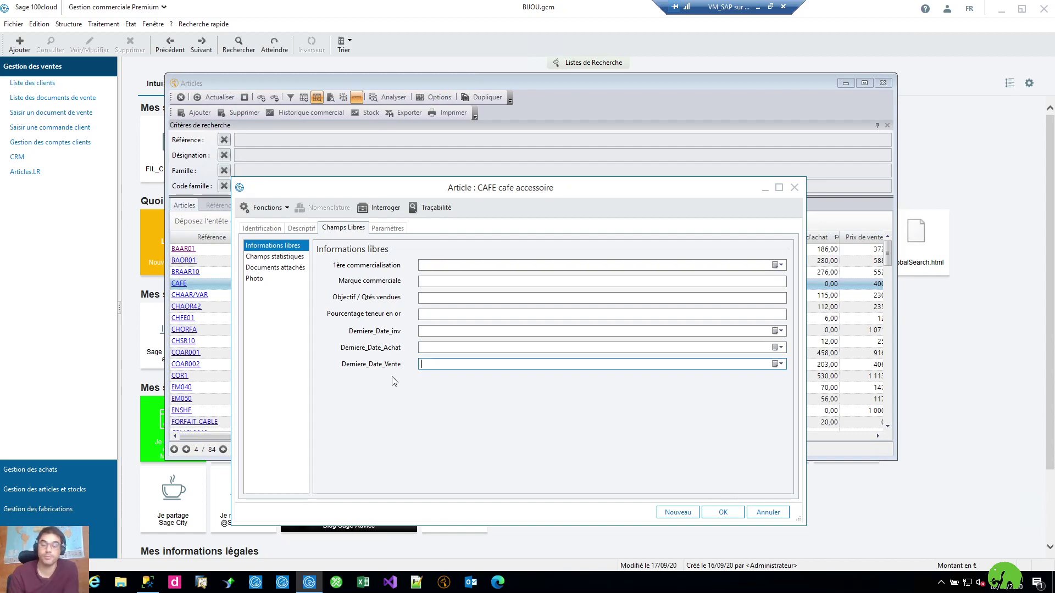
click(716, 518)
- Open the company settings (Paramètres société)
click(14, 23)
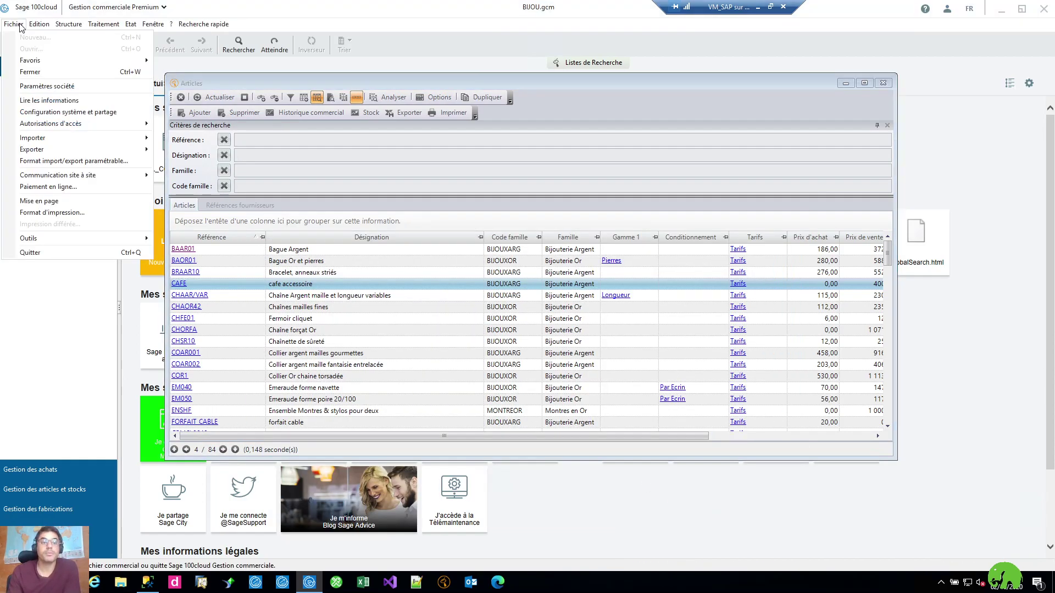
click(44, 86)
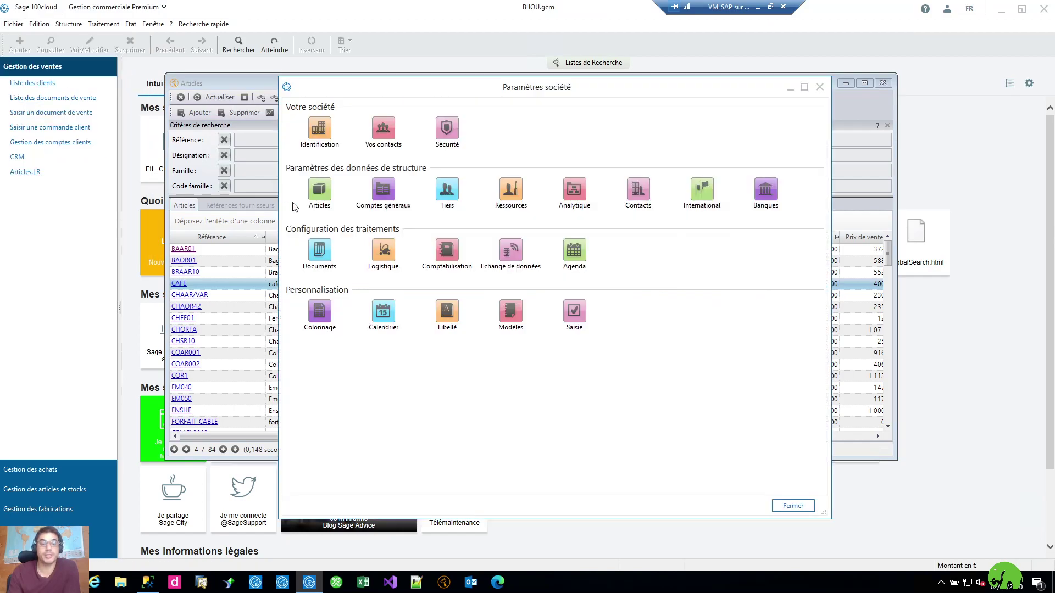
click(321, 253)
click(388, 195)
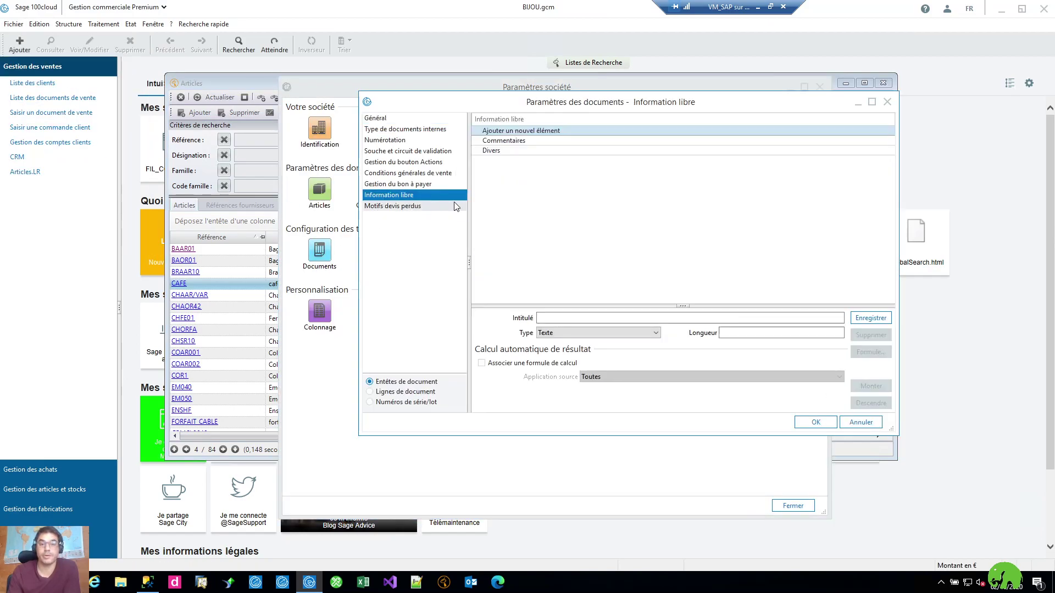
click(846, 422)
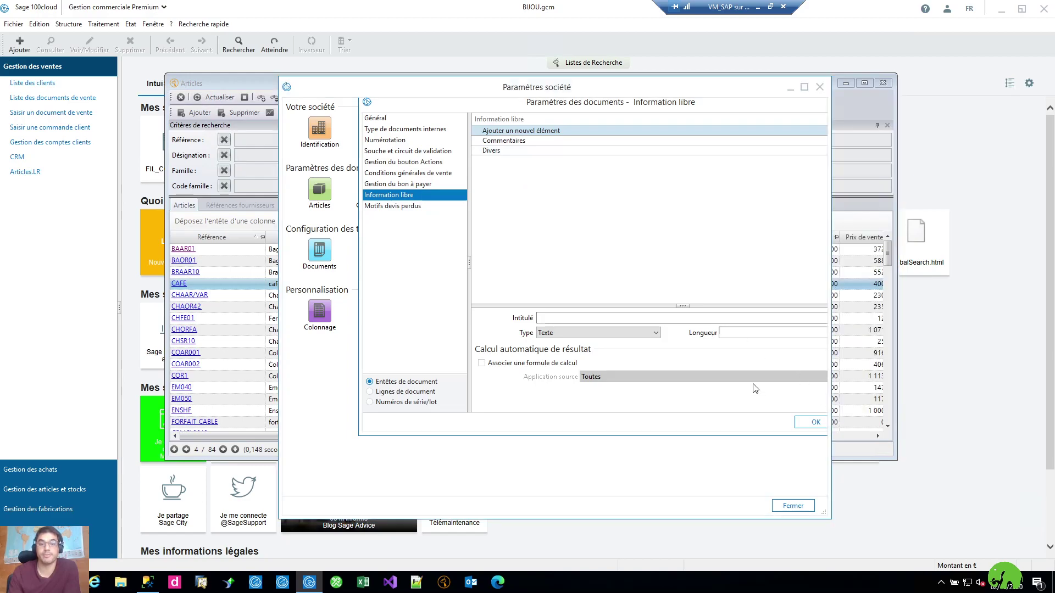
- Review the definitions of the three Derniere_Date free-information fields in the article settings, and close the company settings
click(320, 191)
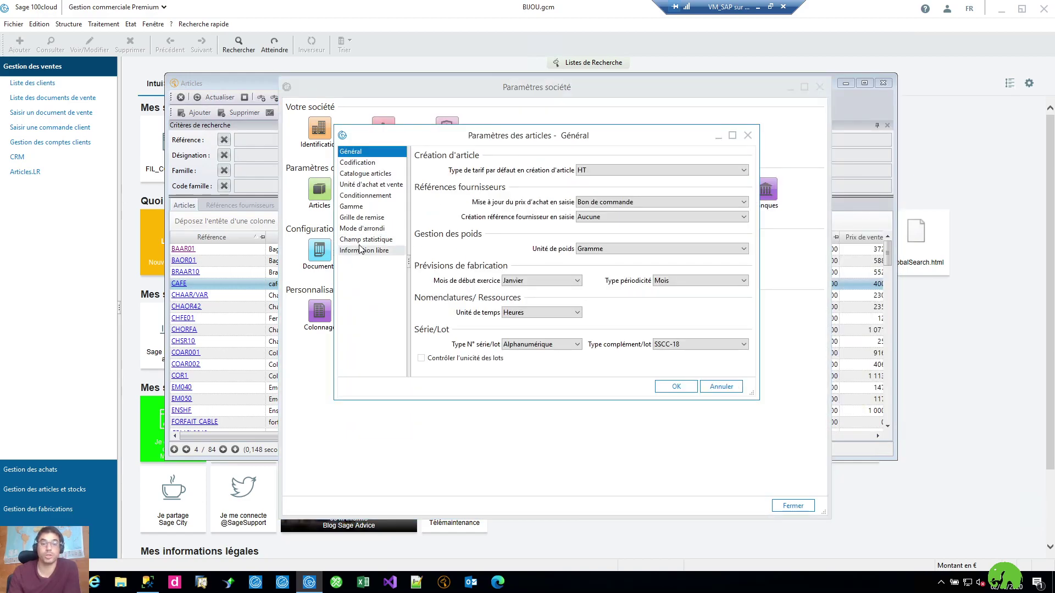
click(360, 240)
click(367, 251)
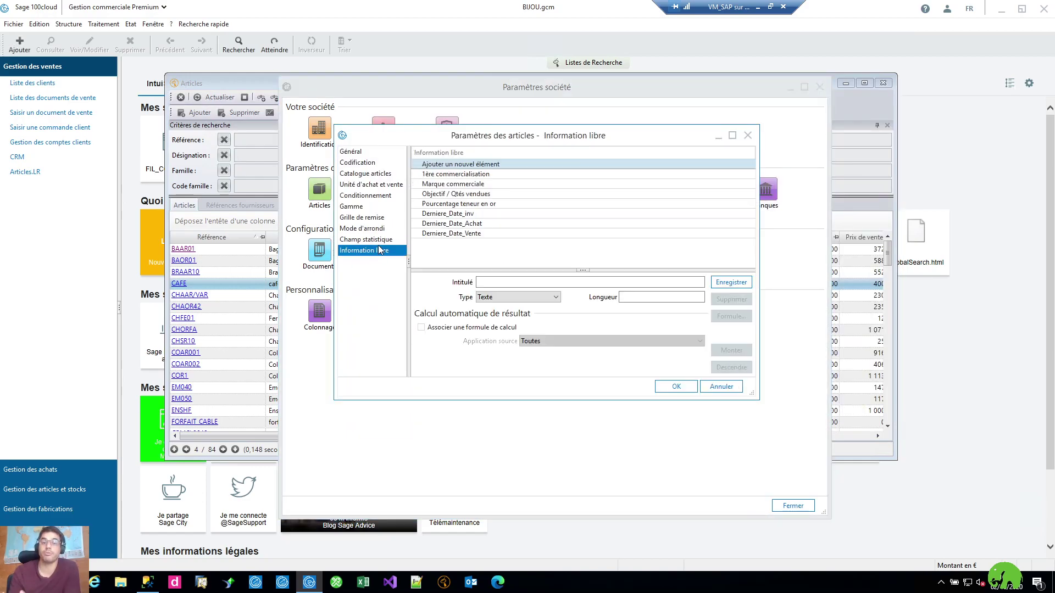
click(480, 214)
click(484, 224)
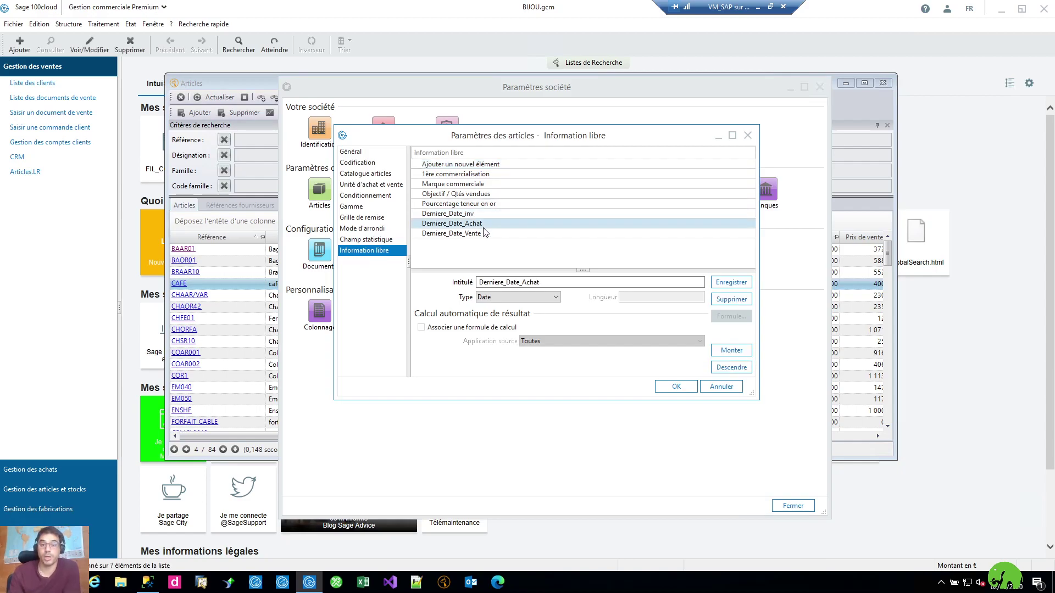
click(484, 234)
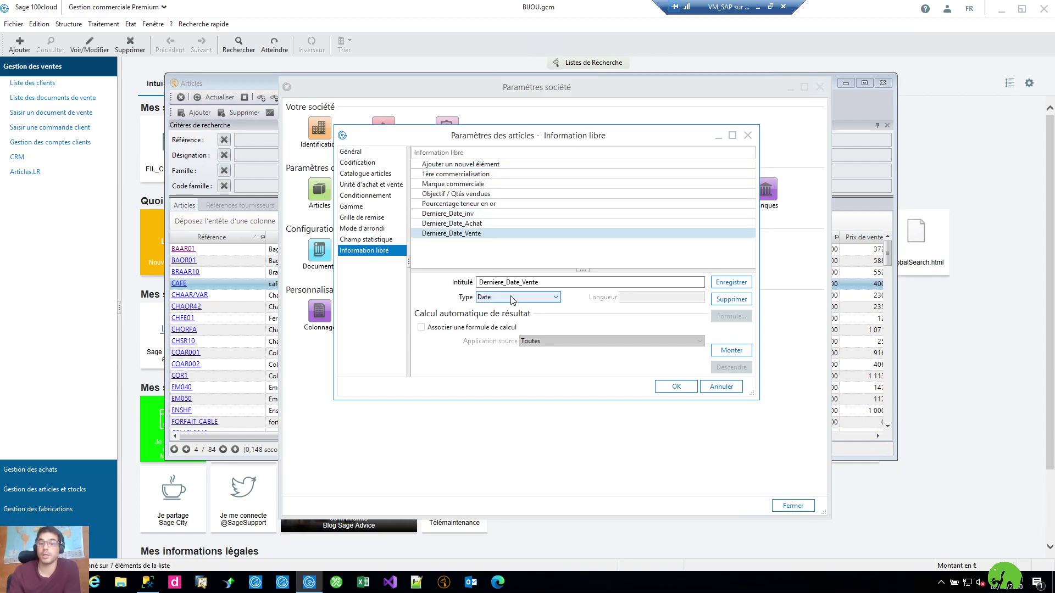
click(459, 228)
click(461, 214)
click(674, 386)
click(792, 505)
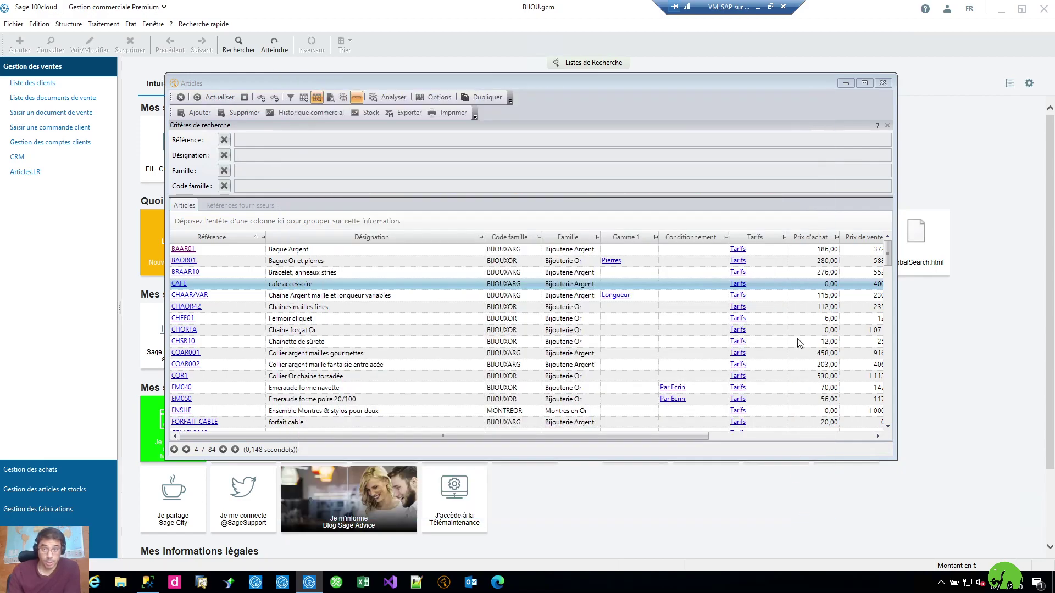
- Open sales invoice FA00008 for Platine & fils from the sales documents list
click(104, 25)
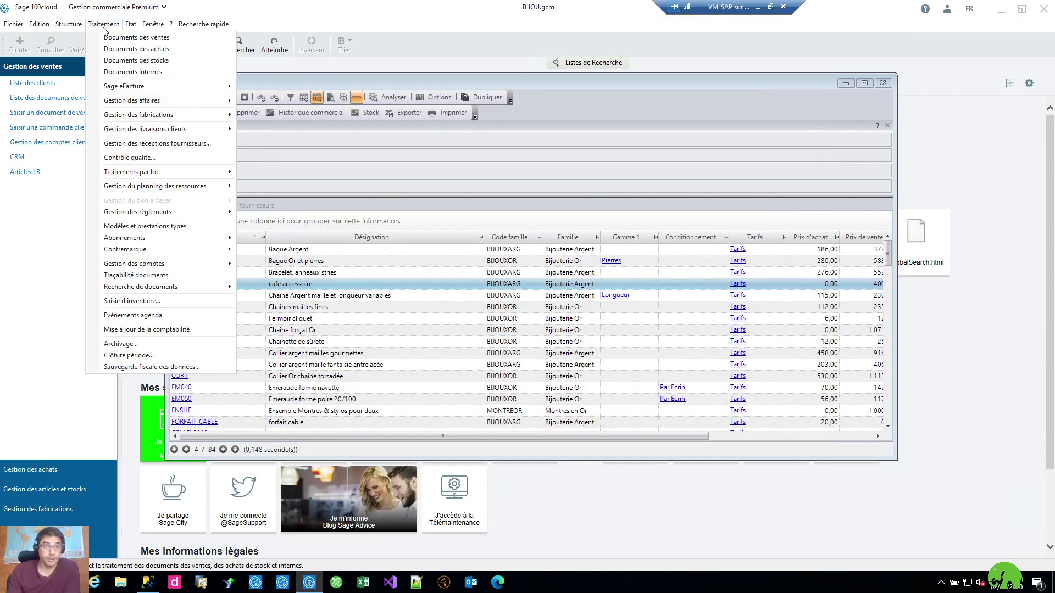
click(109, 38)
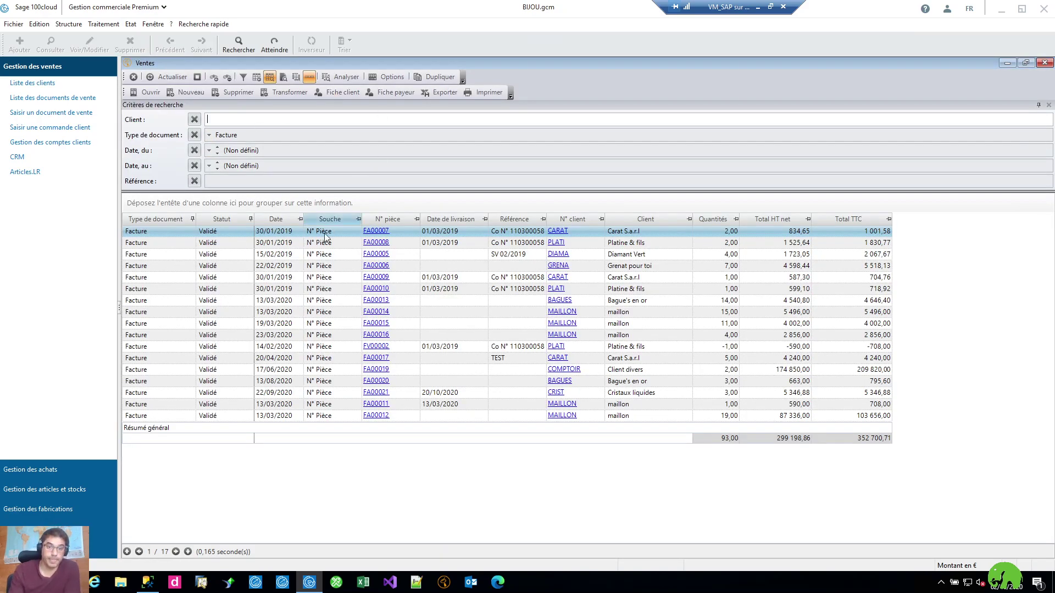
click(376, 247)
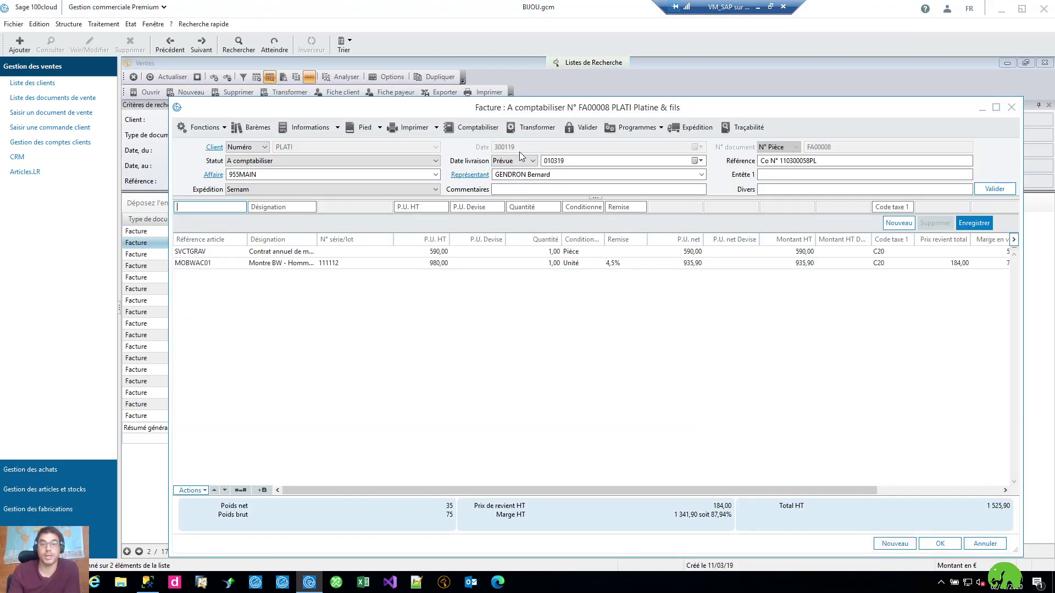
- Try to add article CAFE to the sales invoice, then cancel the stock-shortage dialog and leave the invoice
text(CAFE)
key(Tab)
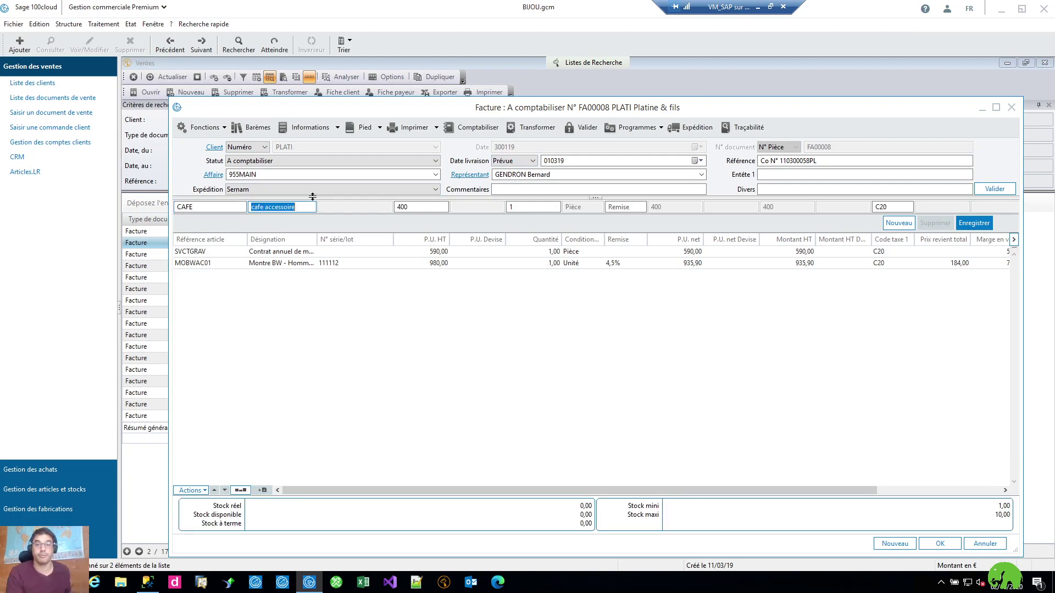
key(Return)
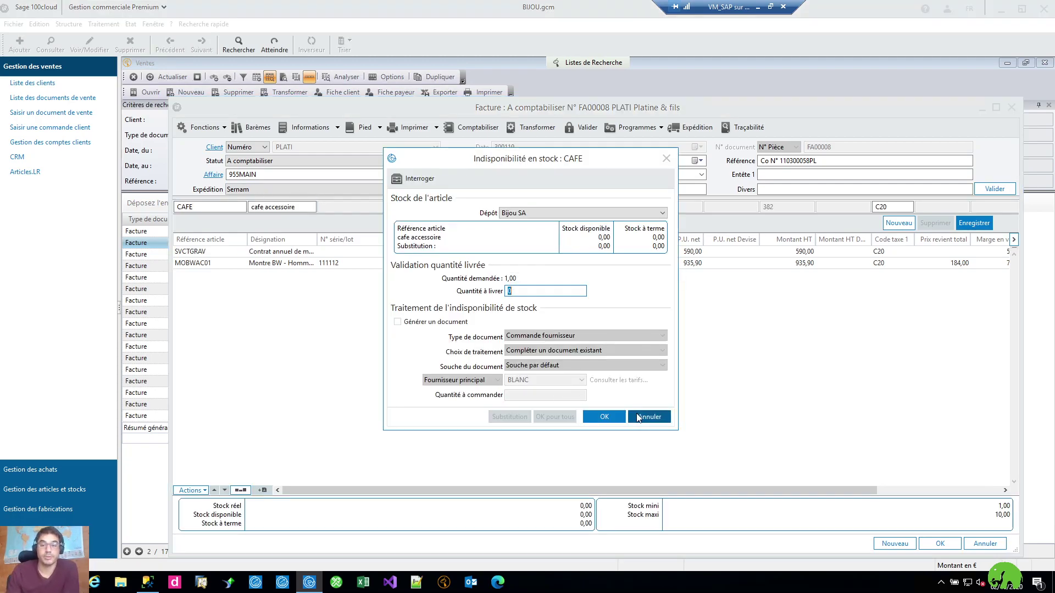
click(638, 418)
click(986, 545)
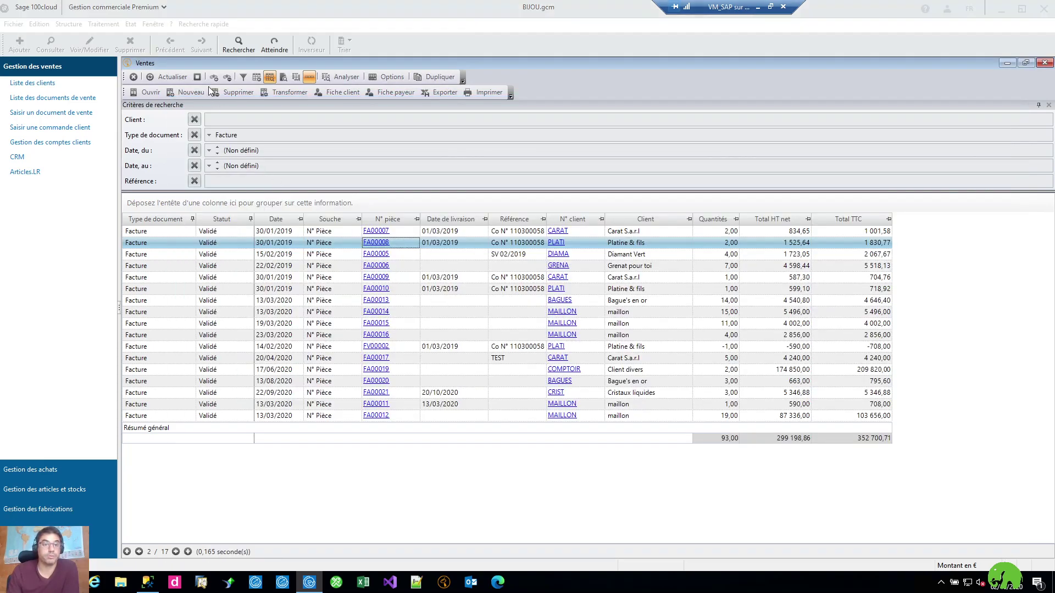
- Open Jaseron SA's purchase invoice FFA00001 from the purchase documents list
click(111, 26)
click(119, 49)
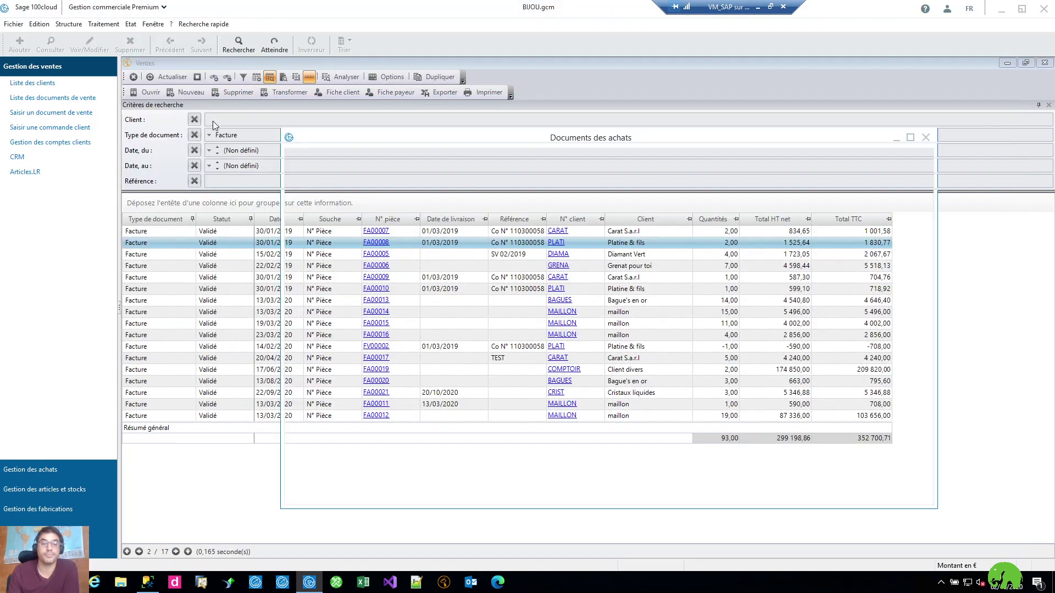
click(175, 84)
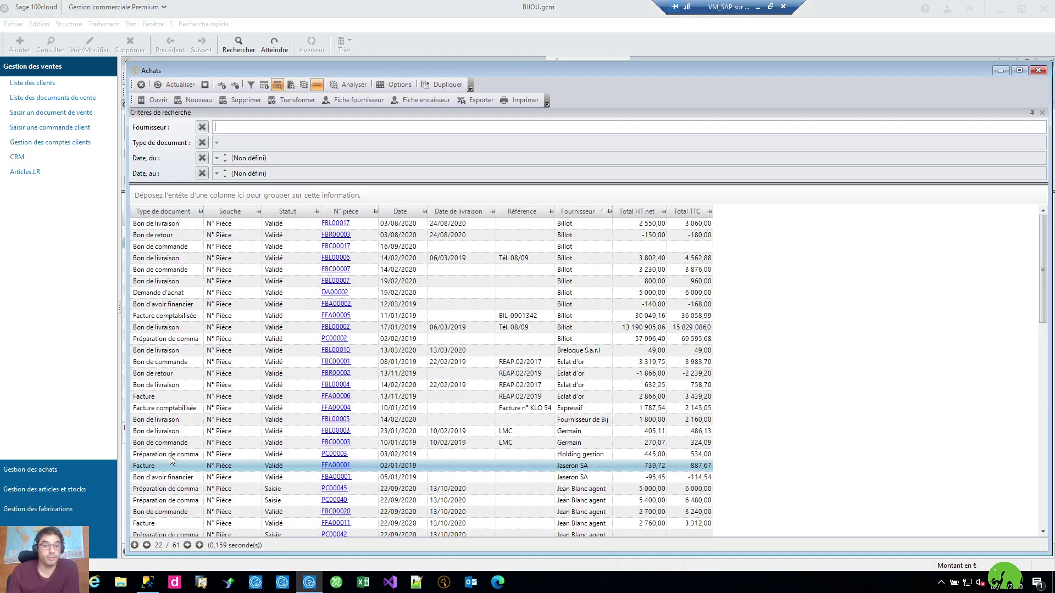
click(332, 468)
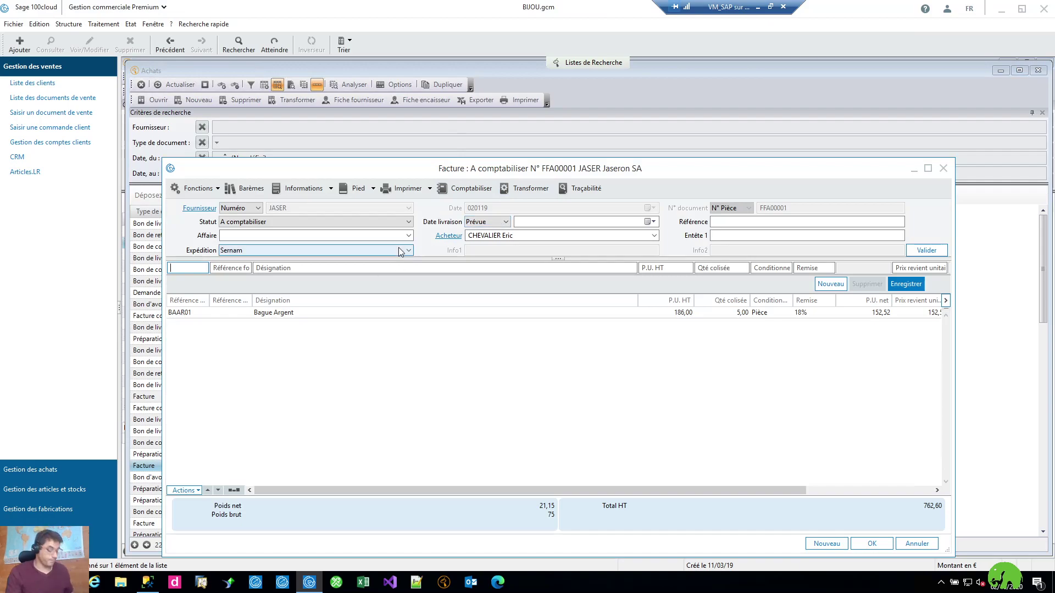
- Add a line for article CAFE to the purchase invoice with a unit price of 30
text(CAFE)
key(Tab)
key(Tab)
key(Tab)
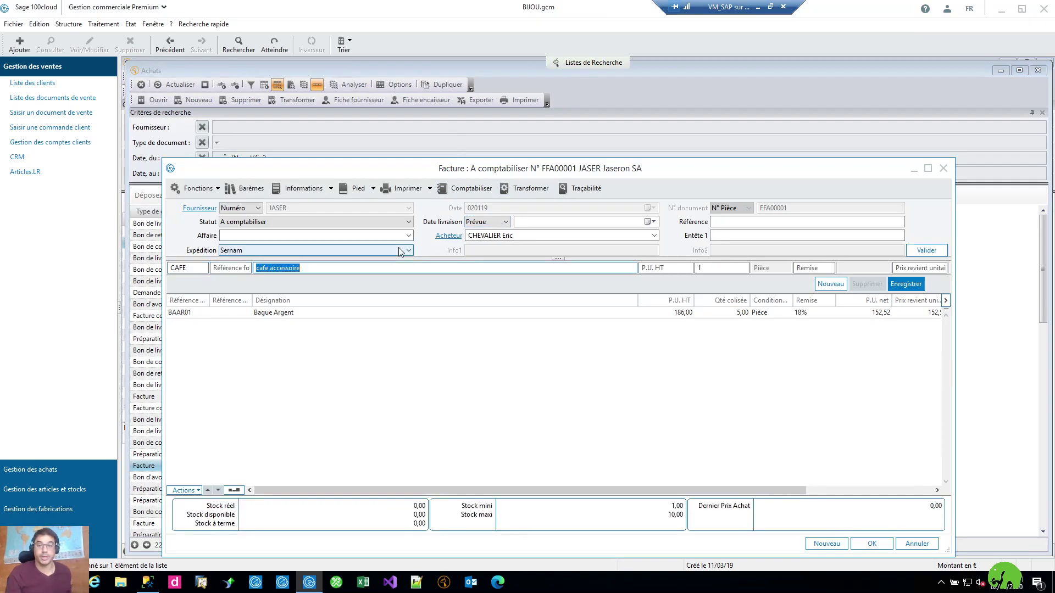
key(shift+Tab)
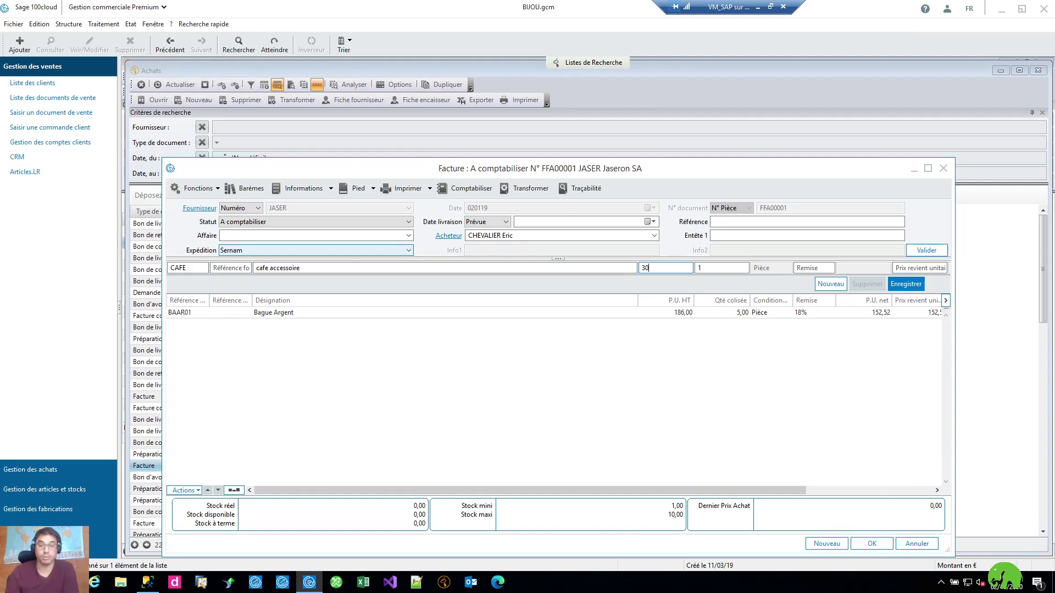
key(Return)
- Check Derniere_Date_Achat in the CAFE article record from its invoice line, then close the record, invoice and purchase list
click(357, 325)
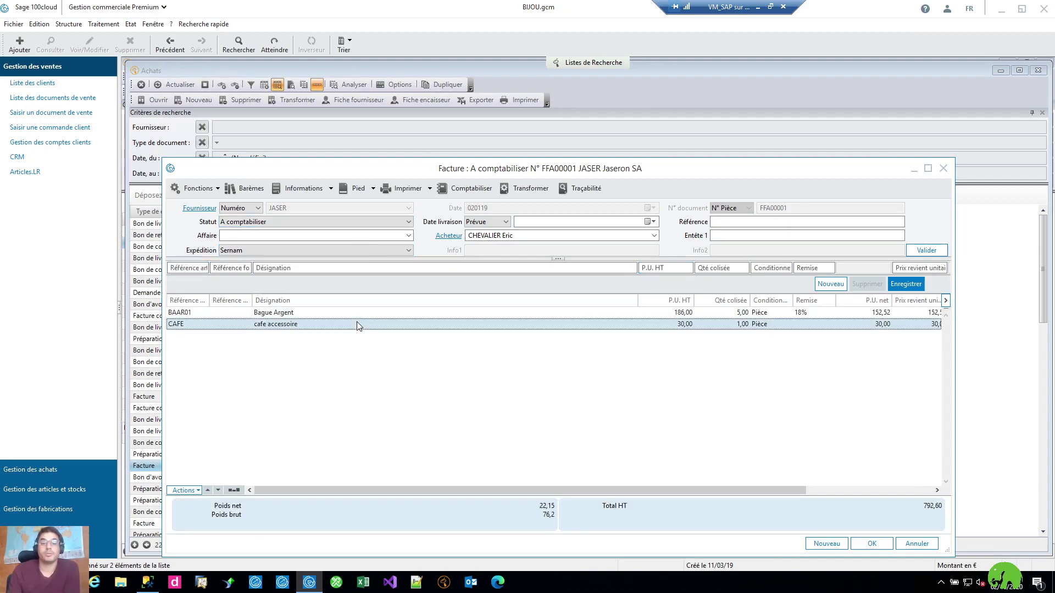
double_click(357, 324)
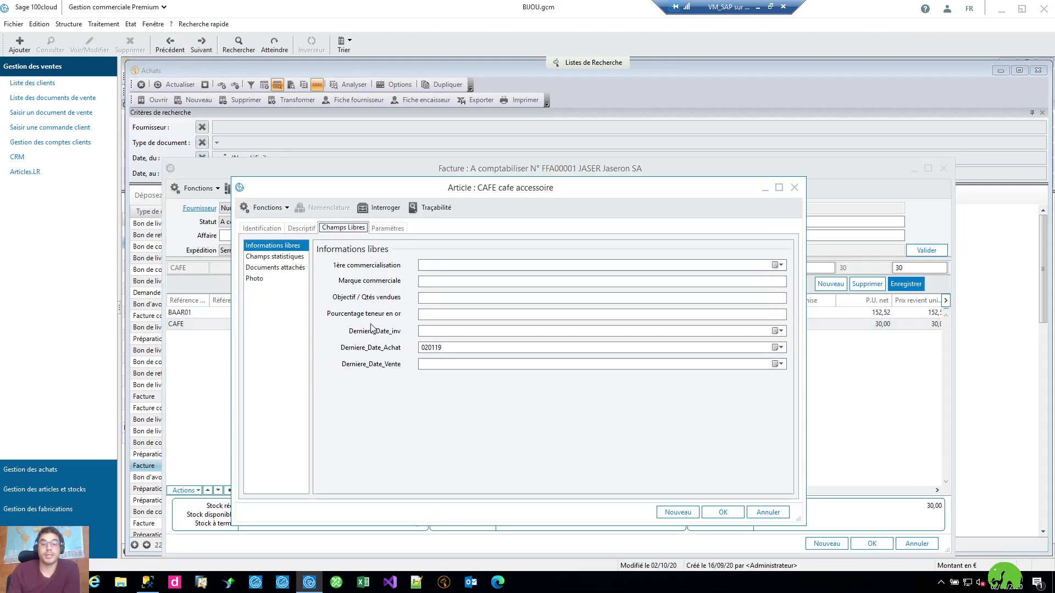
click(462, 348)
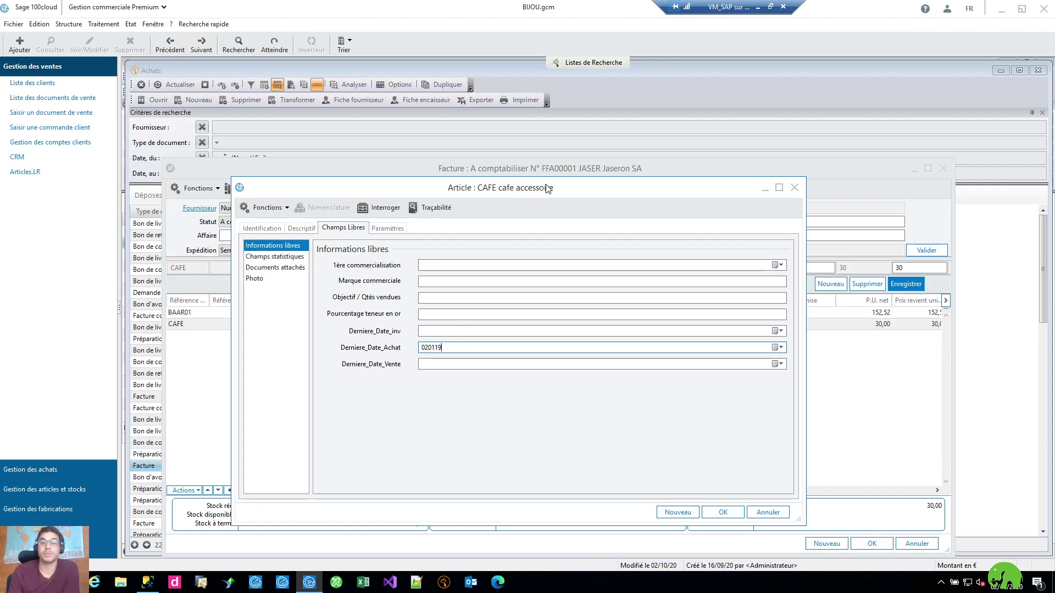
drag(547, 188, 547, 219)
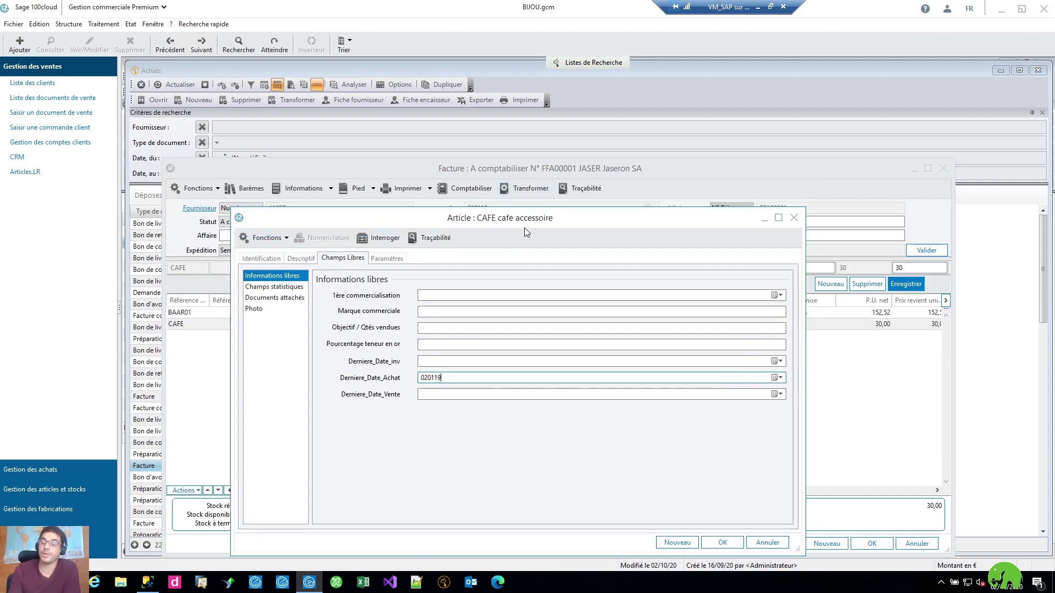
click(794, 218)
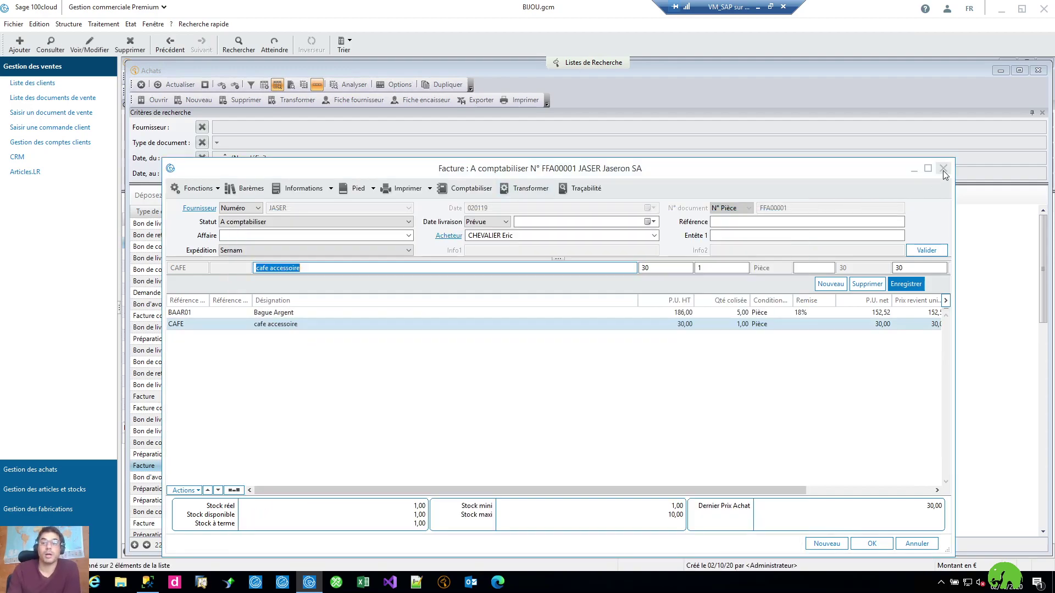
click(944, 169)
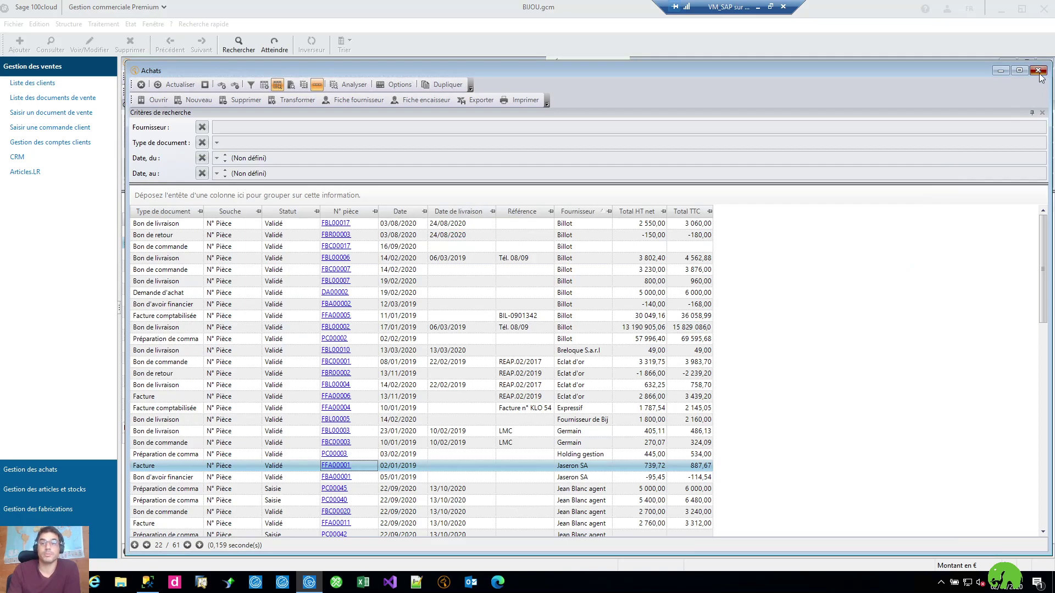
click(1038, 71)
- Reopen sales invoice FA00008 and add a line for article CAFE at its default price and quantity
click(378, 244)
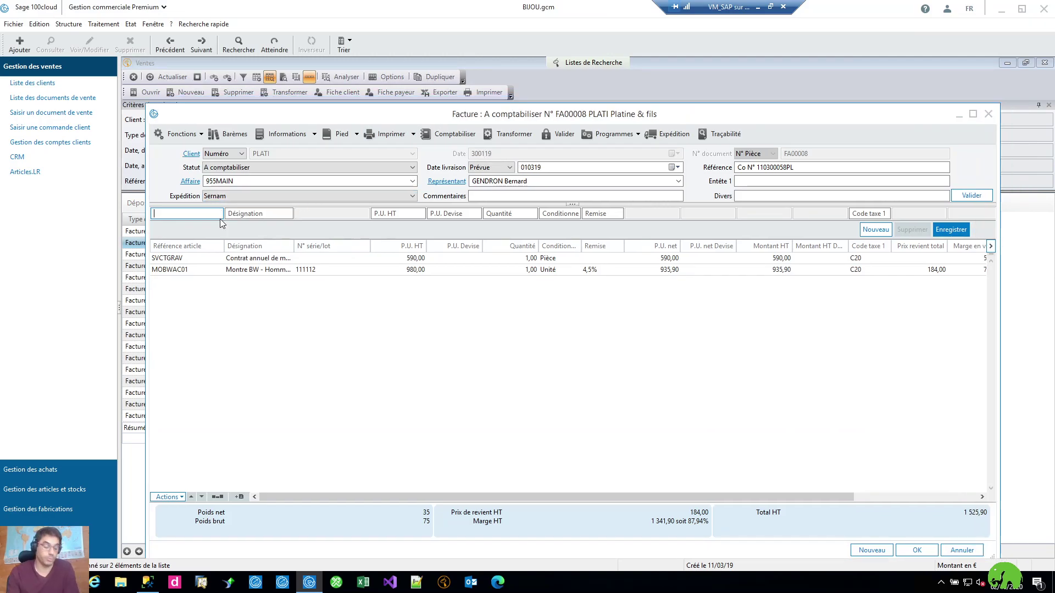
text(CAFE)
key(Tab)
key(Tab)
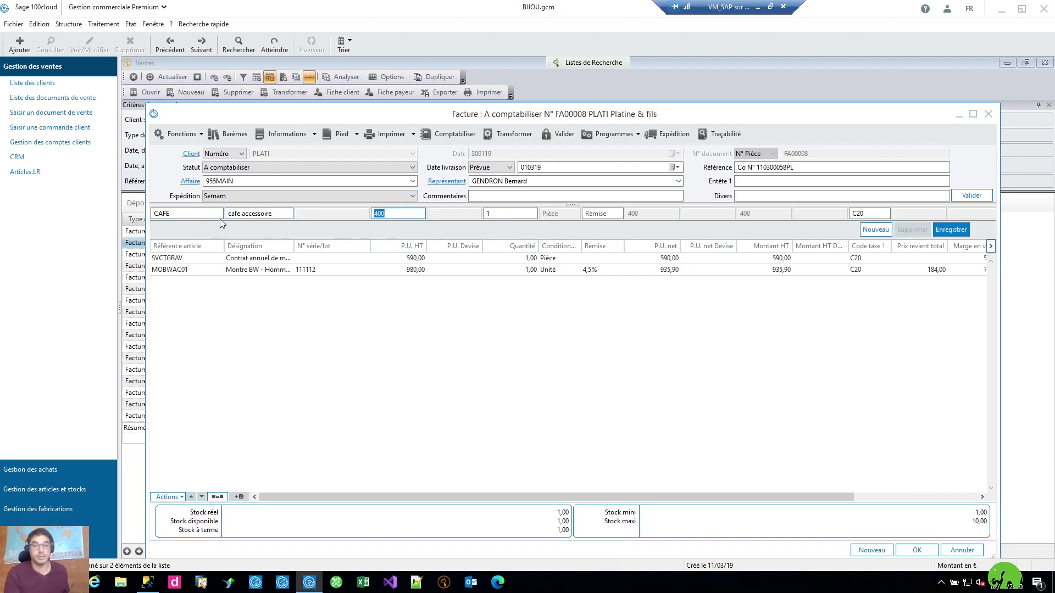
key(Return)
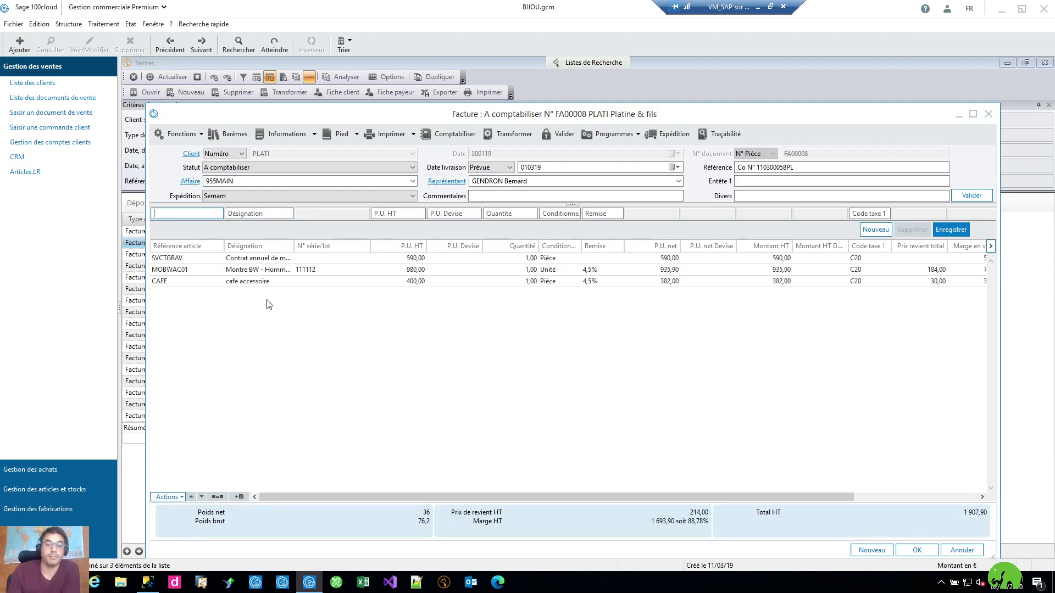
- Check Derniere_Date_Vente in the CAFE article record from its sales invoice line, then close the record, invoice and sales list
click(276, 282)
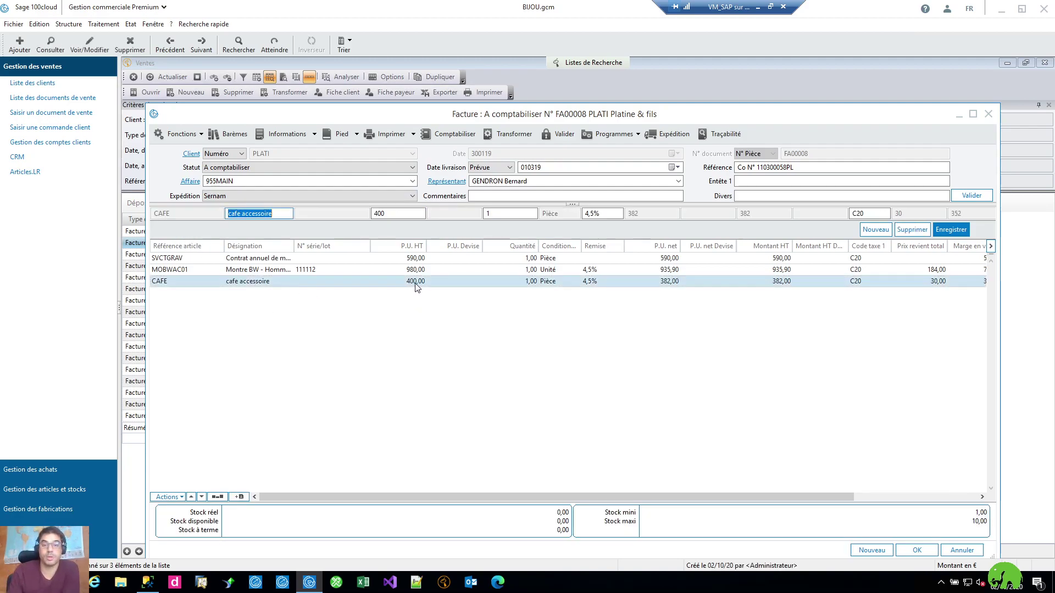
double_click(416, 286)
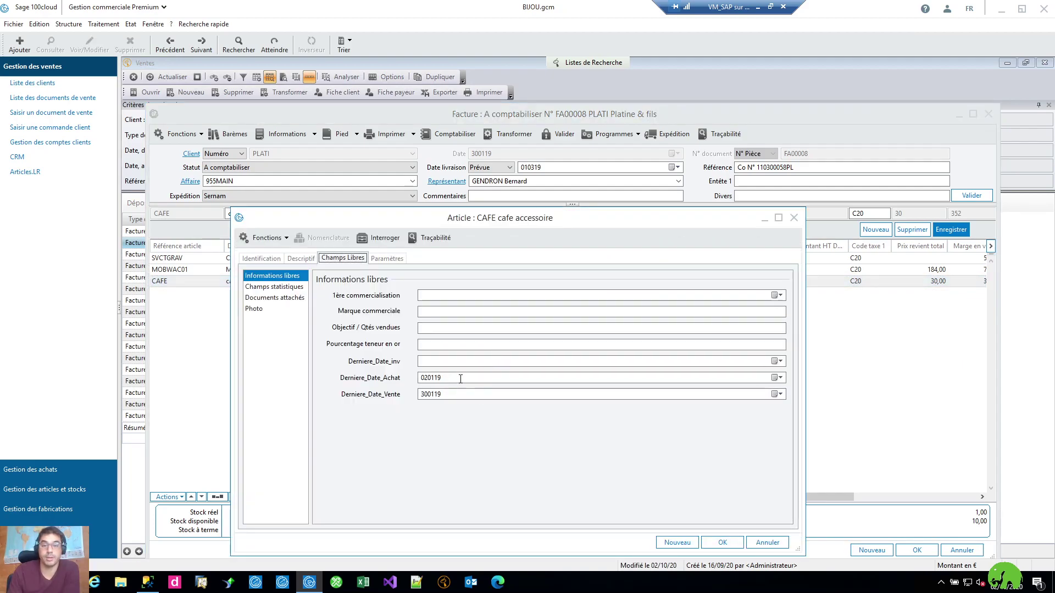
drag(463, 395, 428, 395)
click(477, 390)
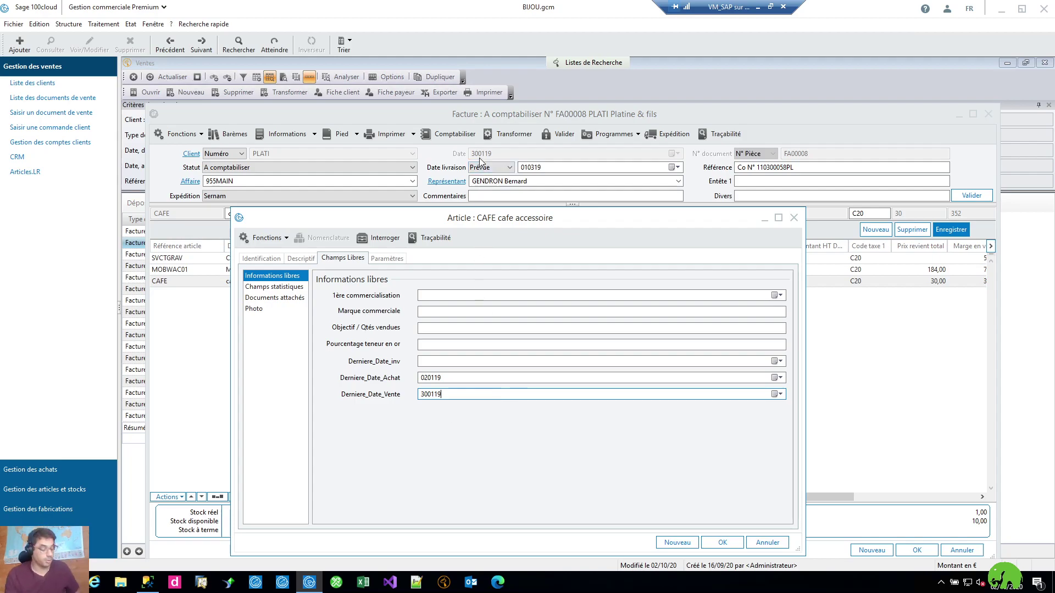
click(477, 380)
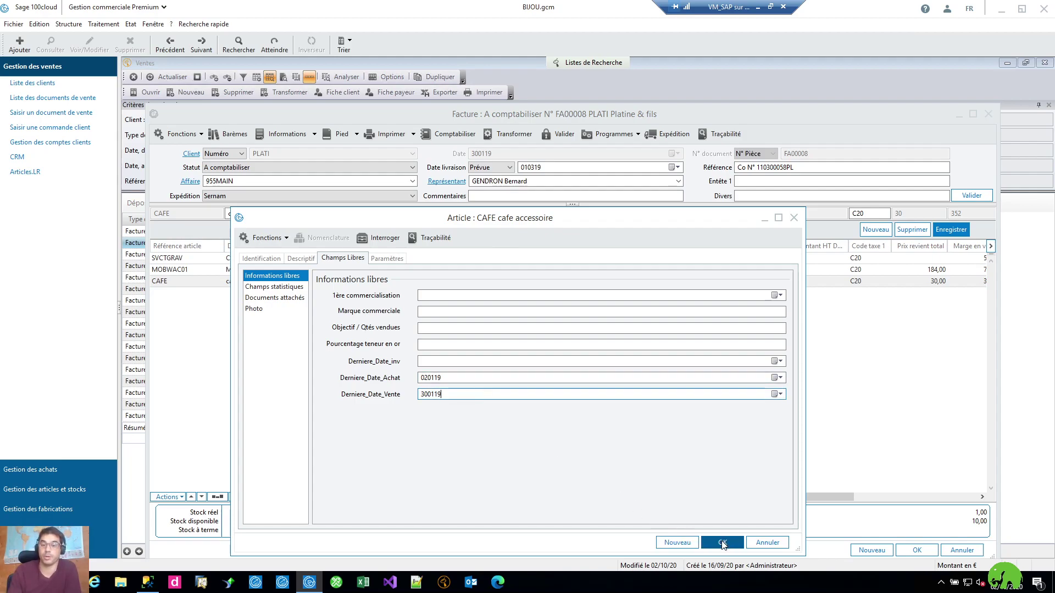
click(715, 543)
double_click(153, 113)
double_click(129, 63)
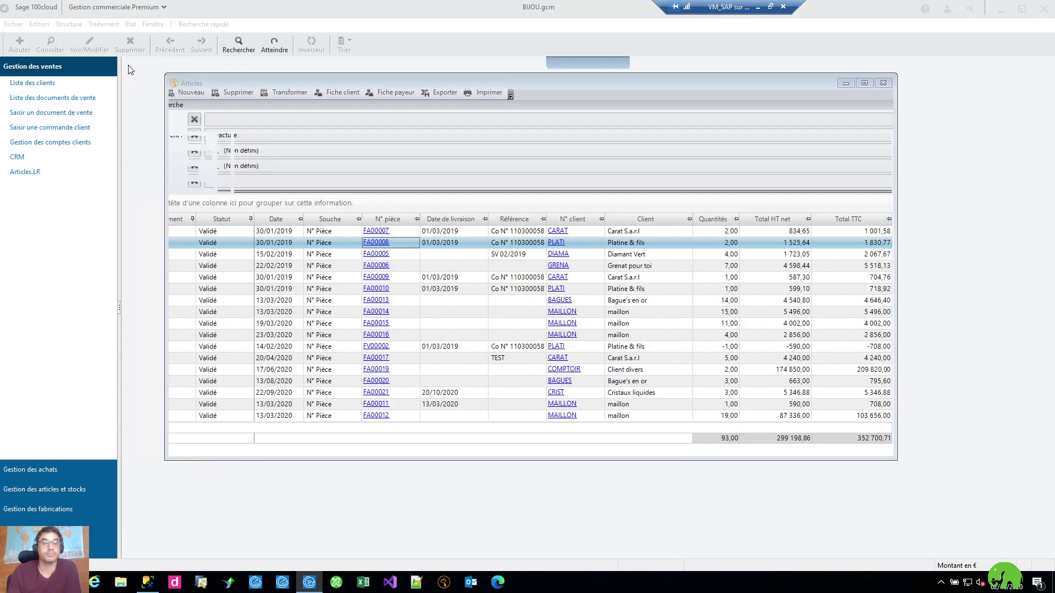
- Create a new purchase invoice for supplier GDF from the purchase documents list, keeping the default date
click(105, 24)
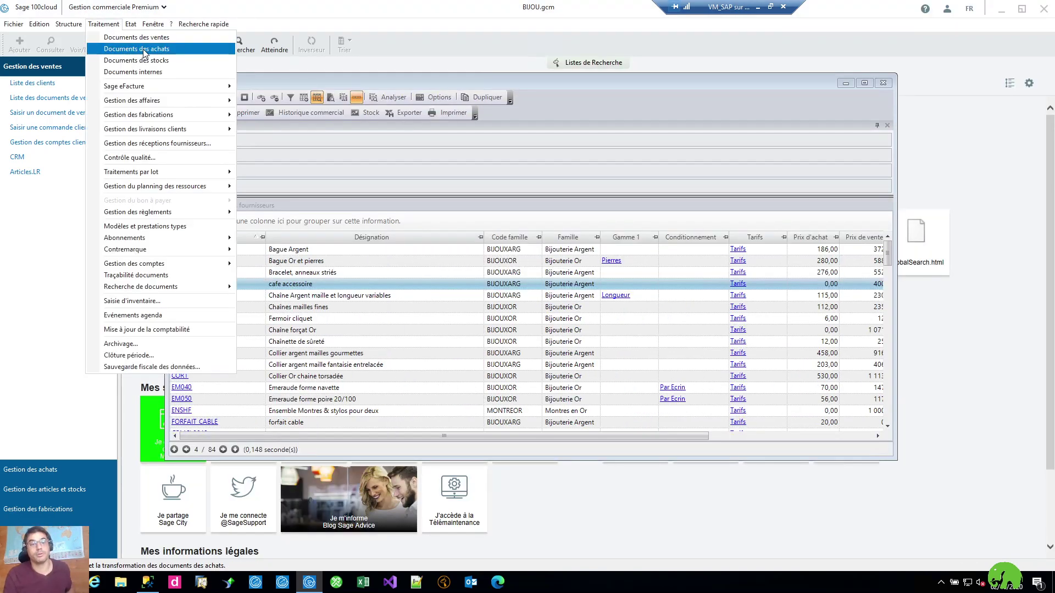
click(144, 50)
click(809, 495)
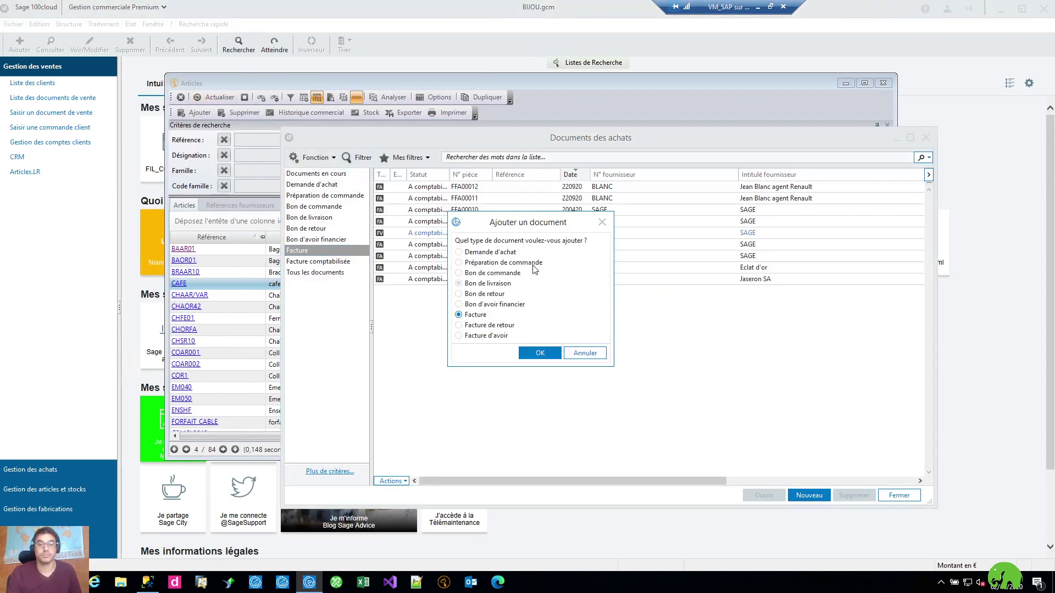
click(540, 353)
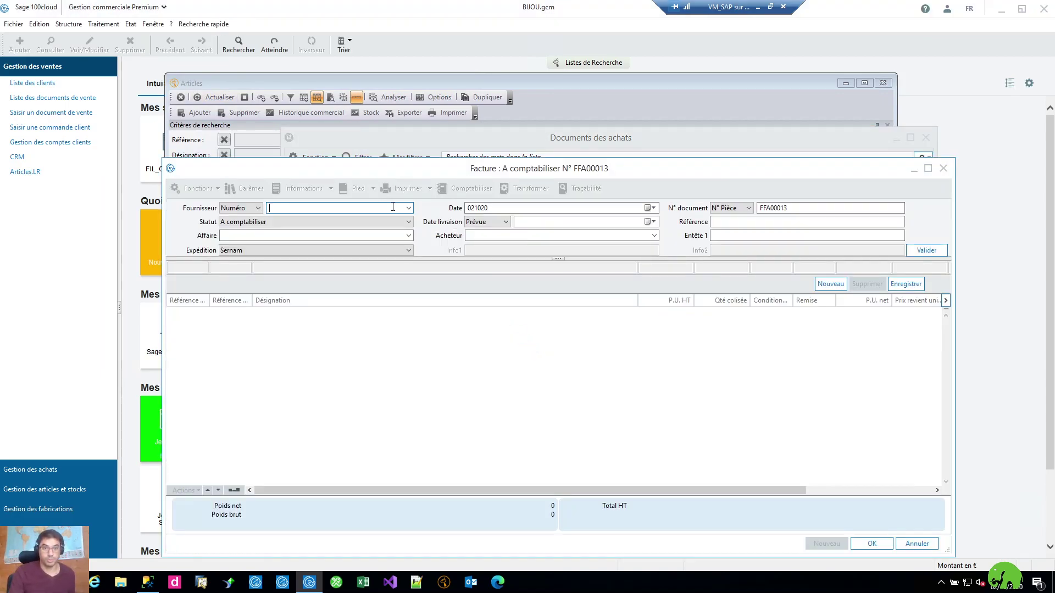
click(409, 207)
click(368, 329)
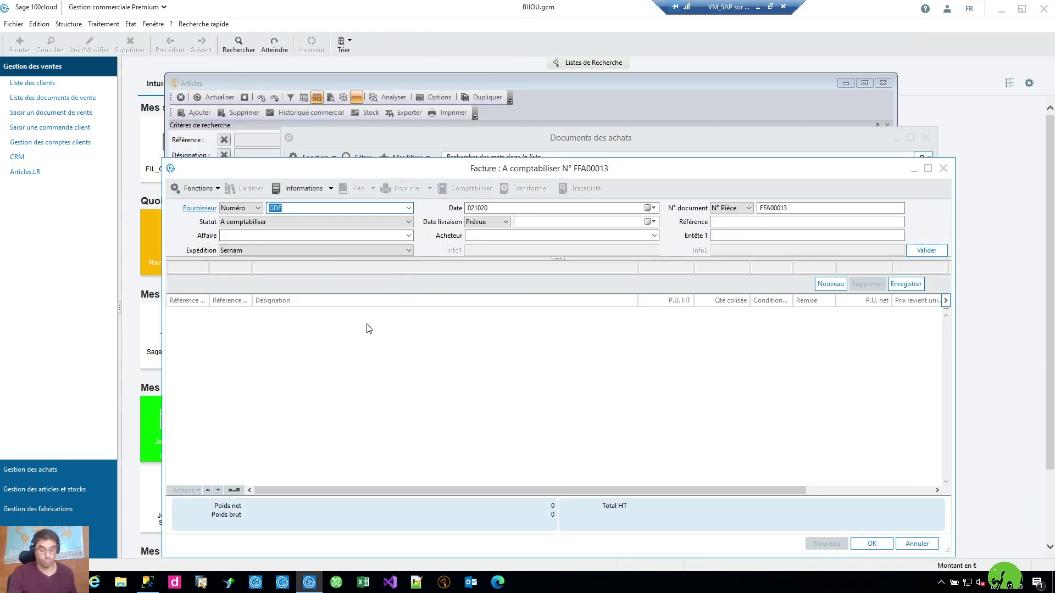
key(Return)
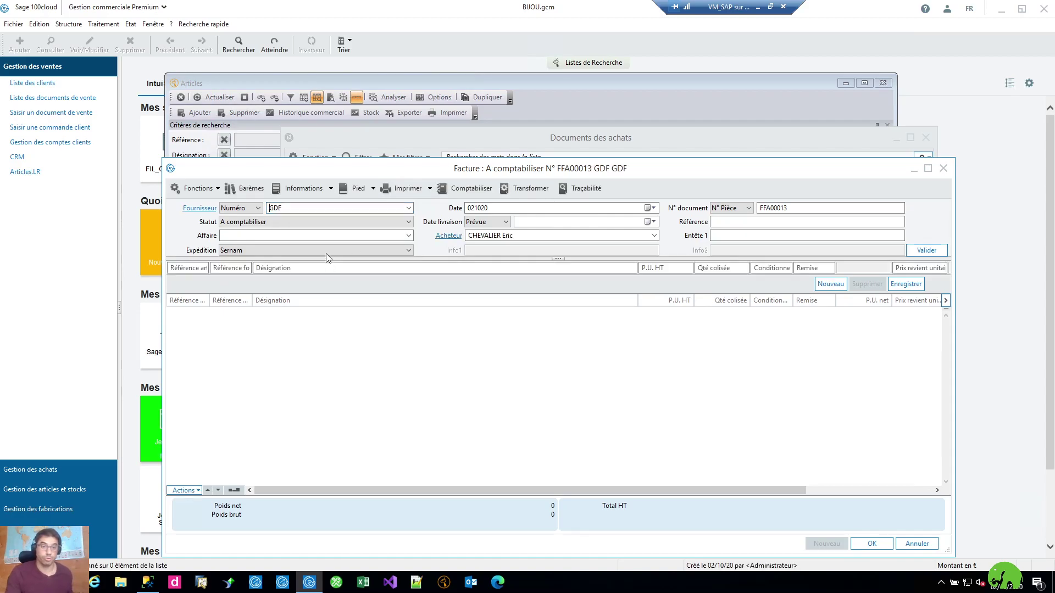
- Add a line for article CAFE with a quantity of 10 to the GDF purchase invoice
text(CAFE)
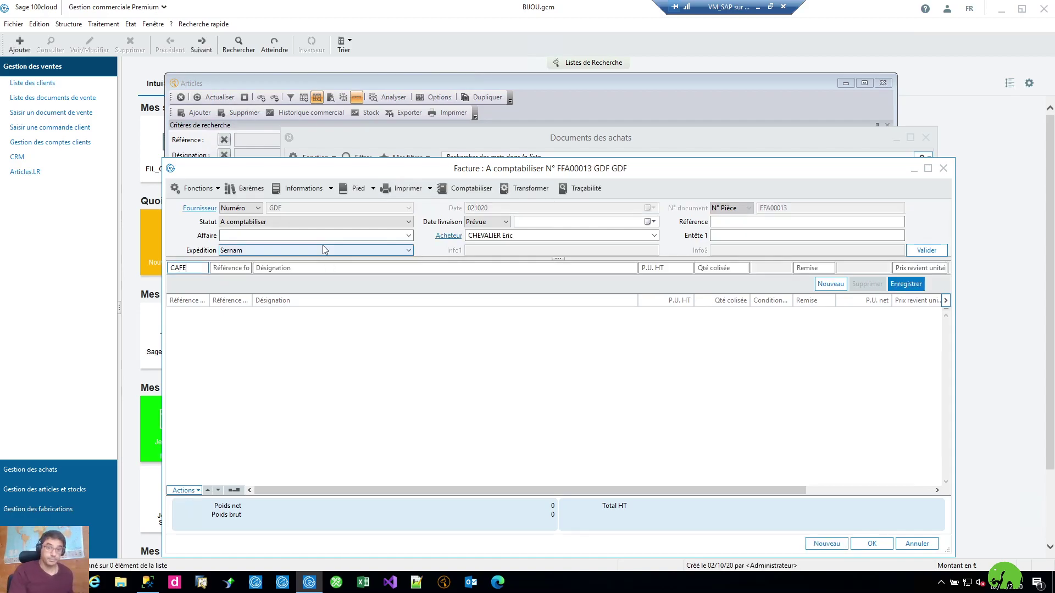
key(Return)
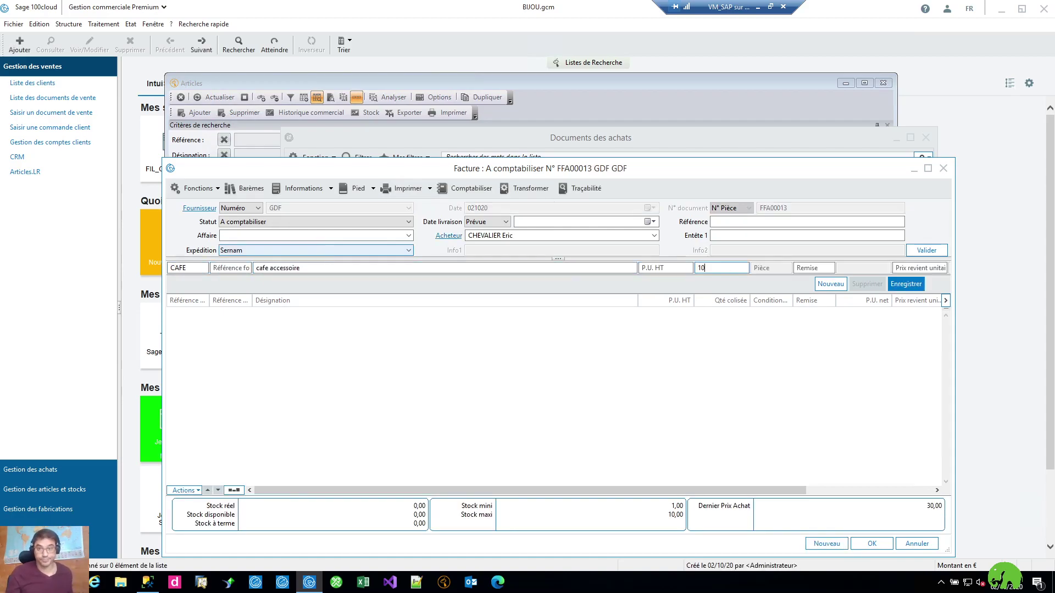
text(10)
key(Return)
- Check Derniere_Date_Achat in the CAFE article record from the GDF invoice line, then close the record
double_click(288, 314)
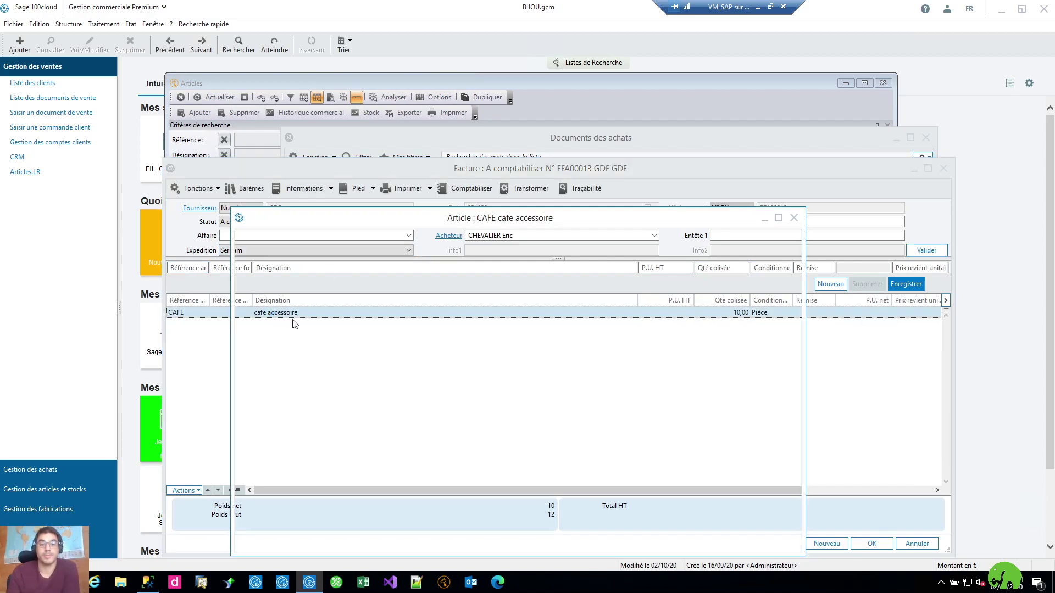
click(461, 380)
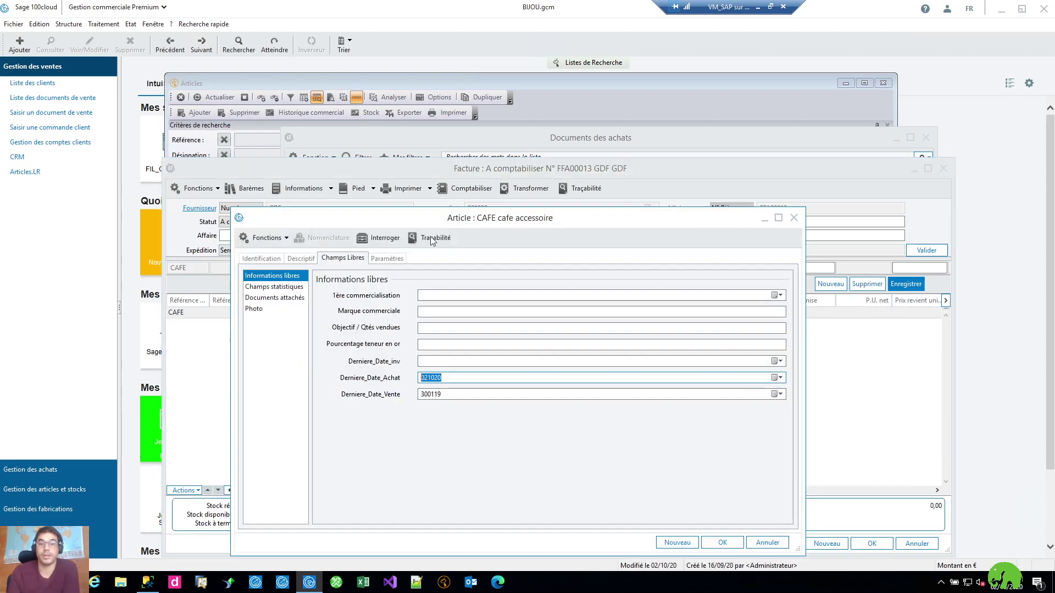
drag(493, 220, 532, 224)
click(517, 384)
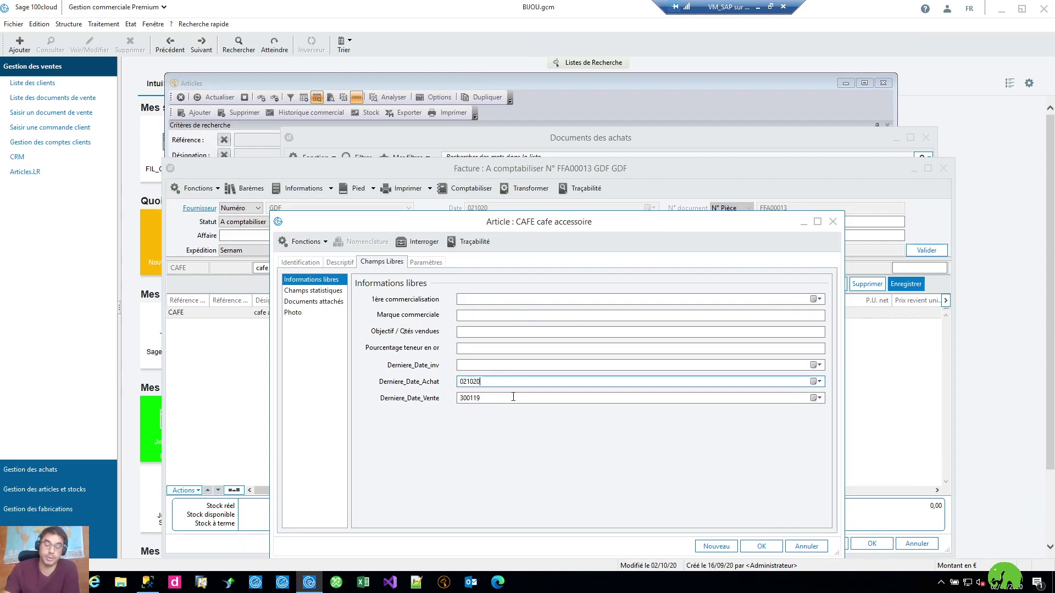
click(762, 547)
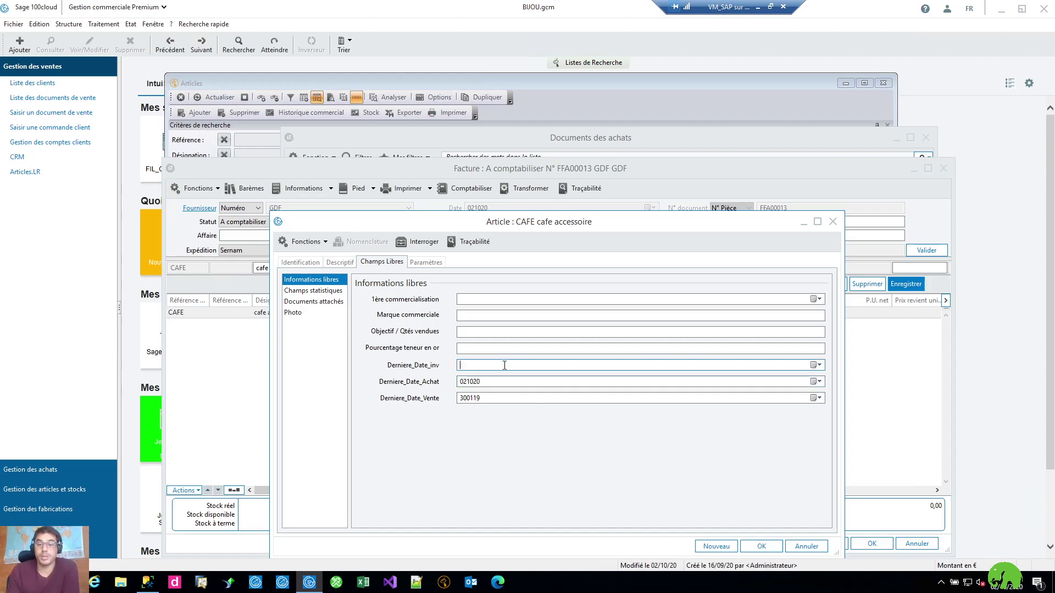
click(760, 547)
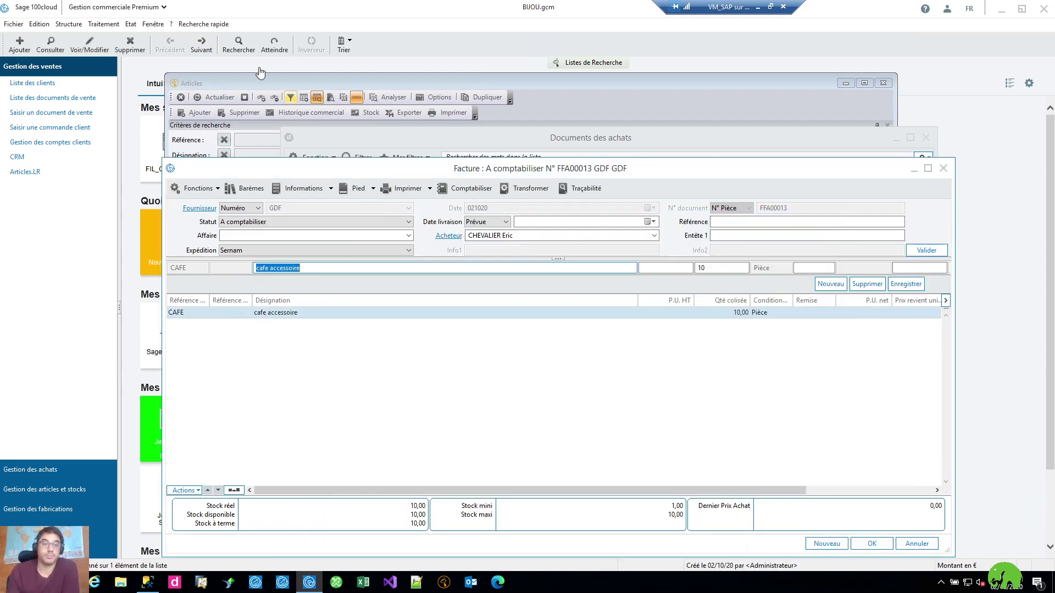
- Start an inventory entry of type Stock à la date indiquée with the inventory date 300920
click(104, 23)
click(149, 302)
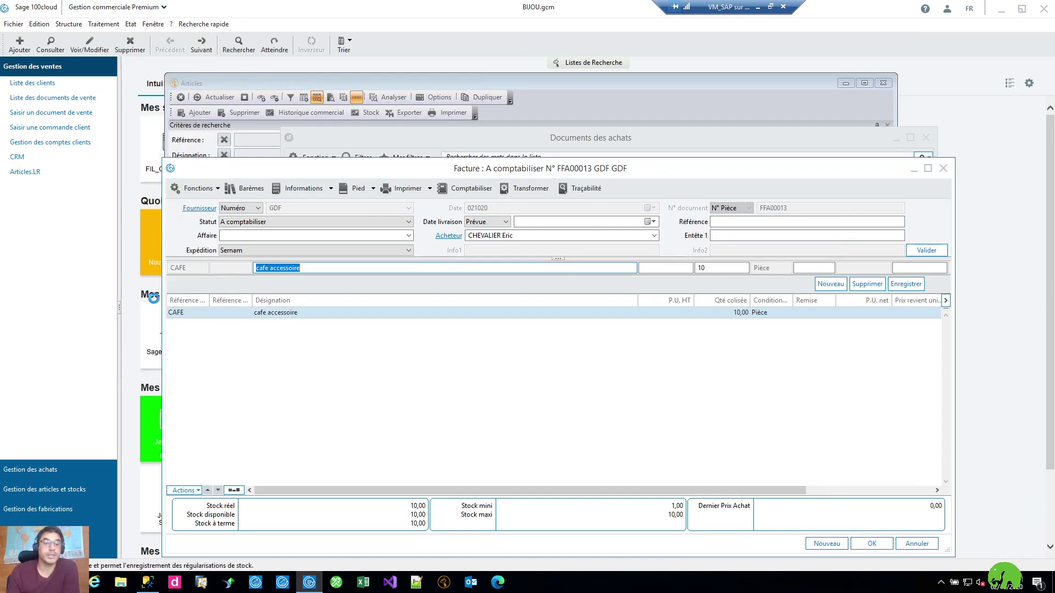
click(523, 220)
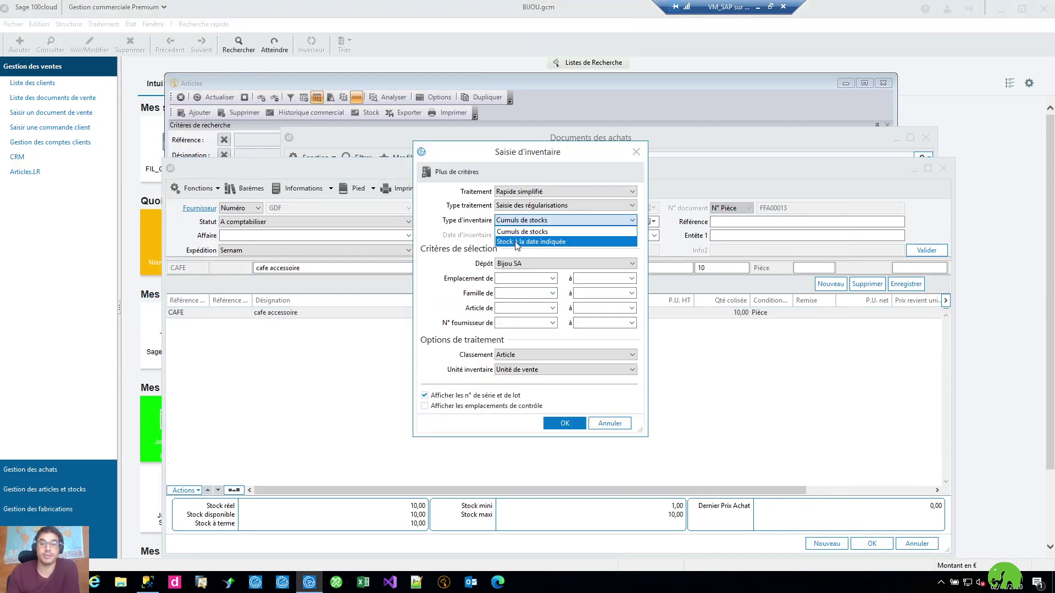
click(516, 242)
click(529, 236)
text(021020)
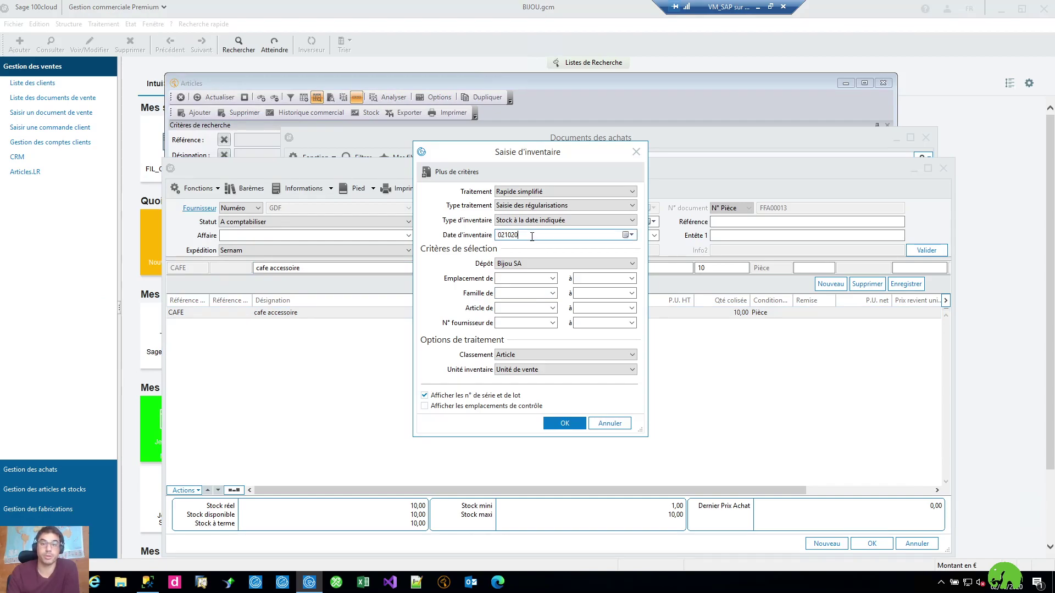
click(628, 236)
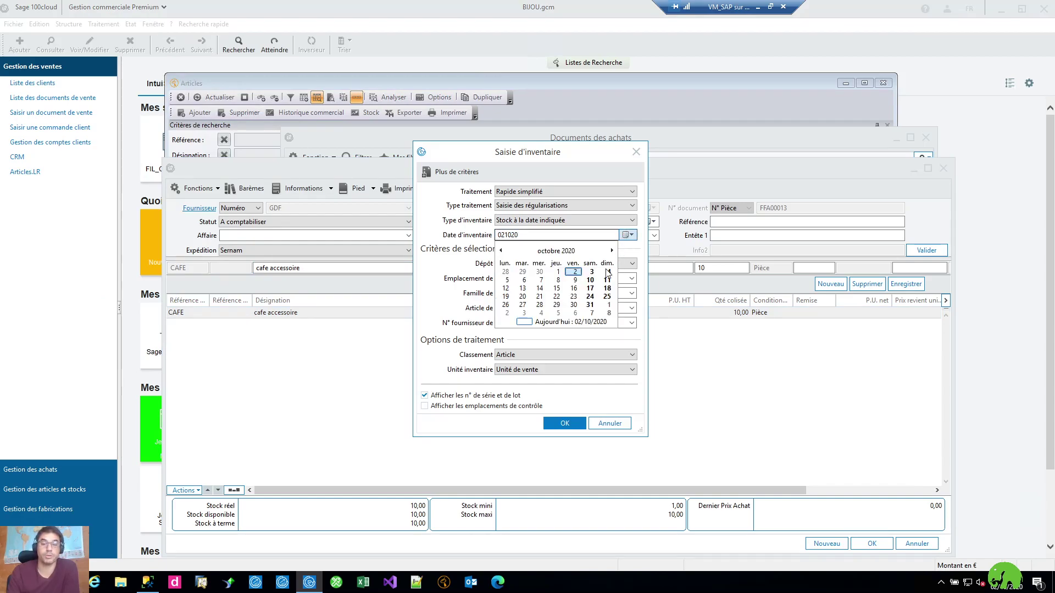
click(542, 272)
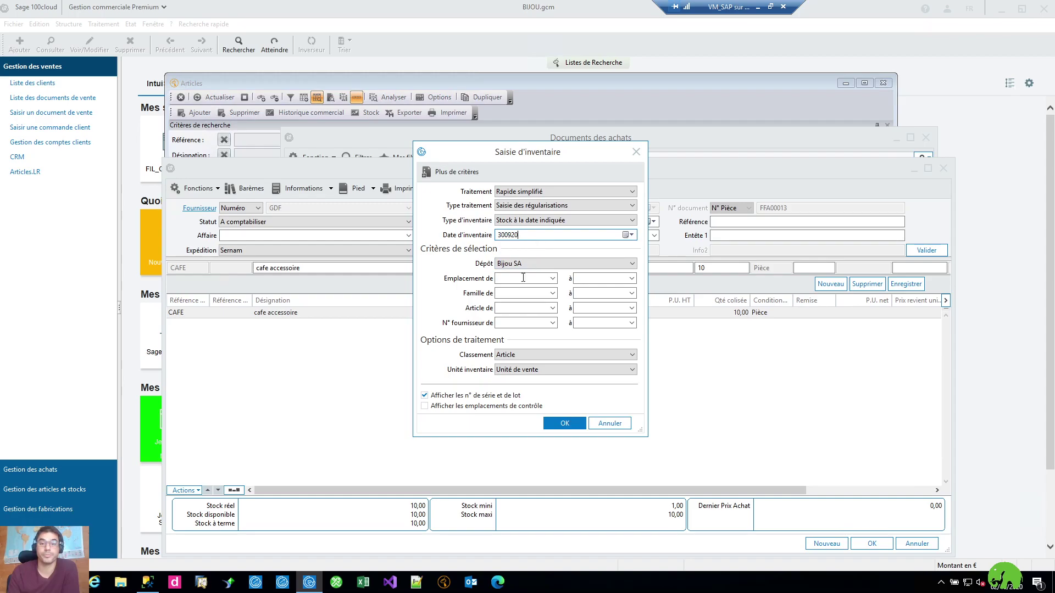
- Limit the inventory to article CAFE, turn off the serial and lot number display, and launch the inventory entry
click(514, 307)
click(577, 308)
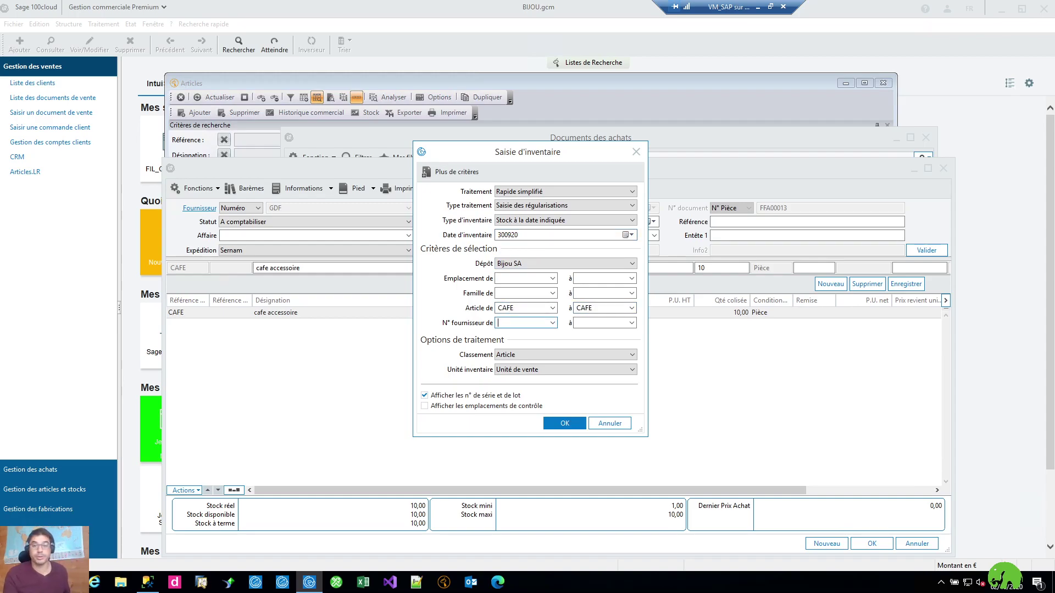
click(488, 397)
click(555, 424)
click(555, 345)
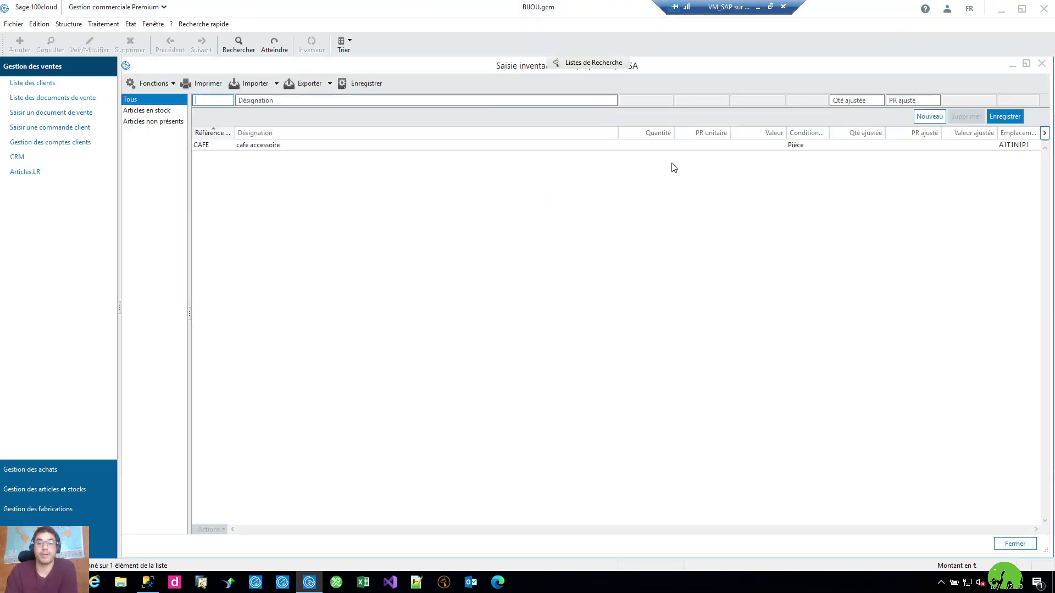
- Enter an adjusted quantity of 50 and adjusted cost price of 30 for CAFE, then save the inventory without readjusting stock values
click(725, 148)
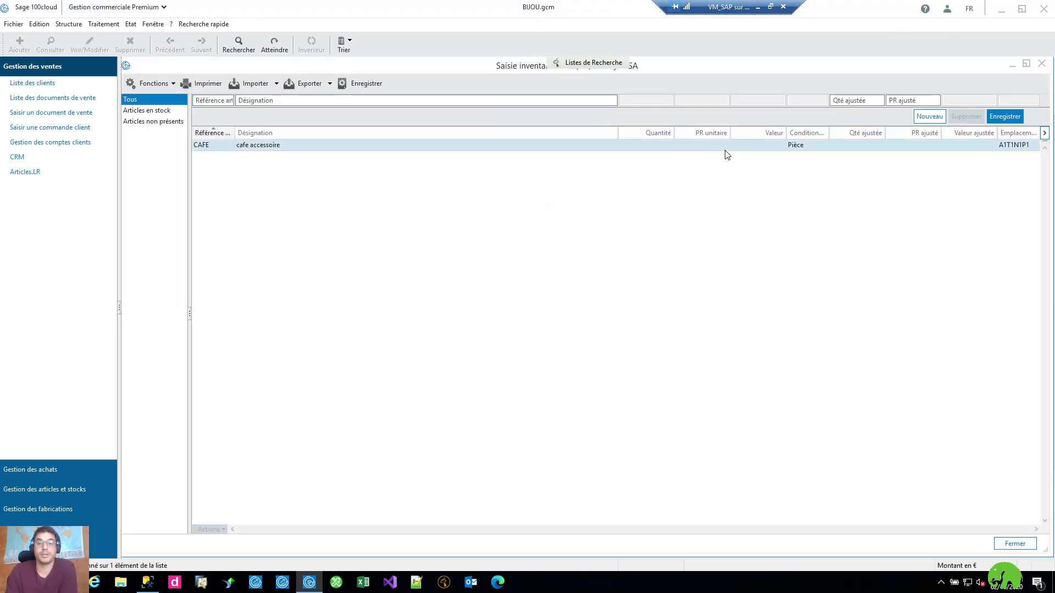
click(855, 102)
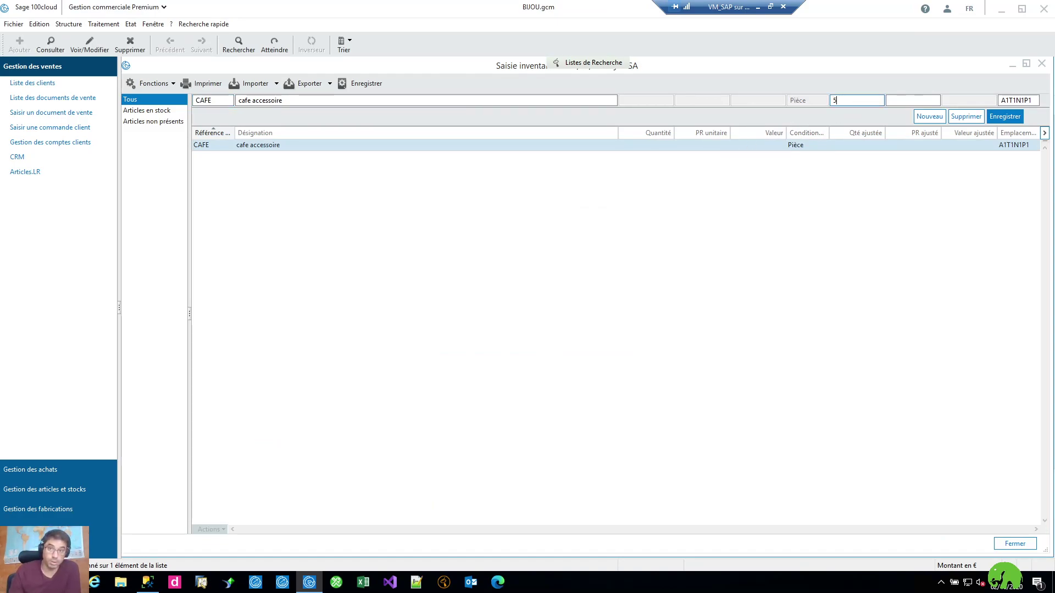
click(903, 97)
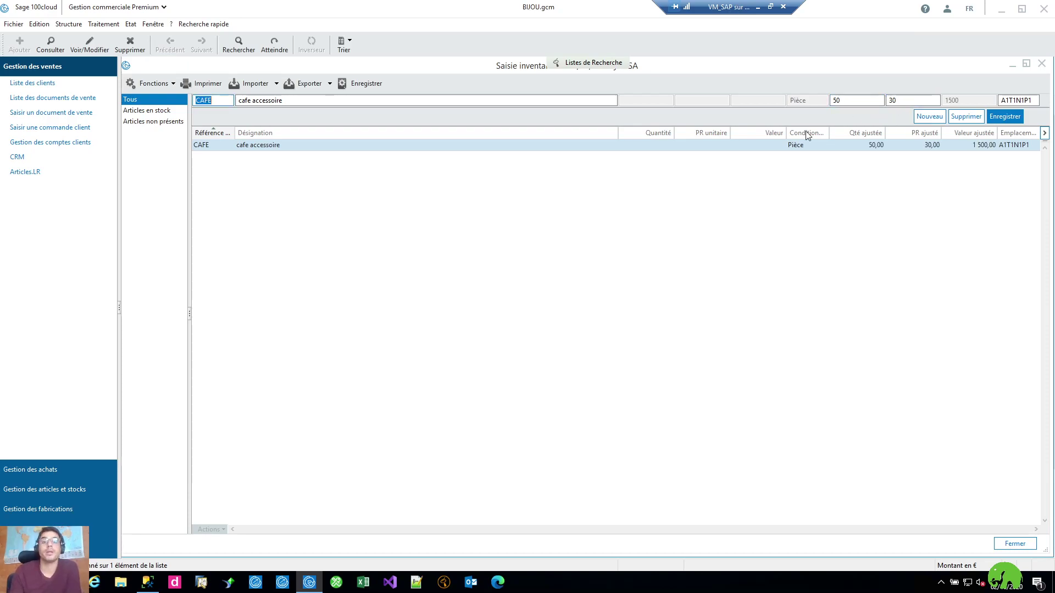
click(364, 83)
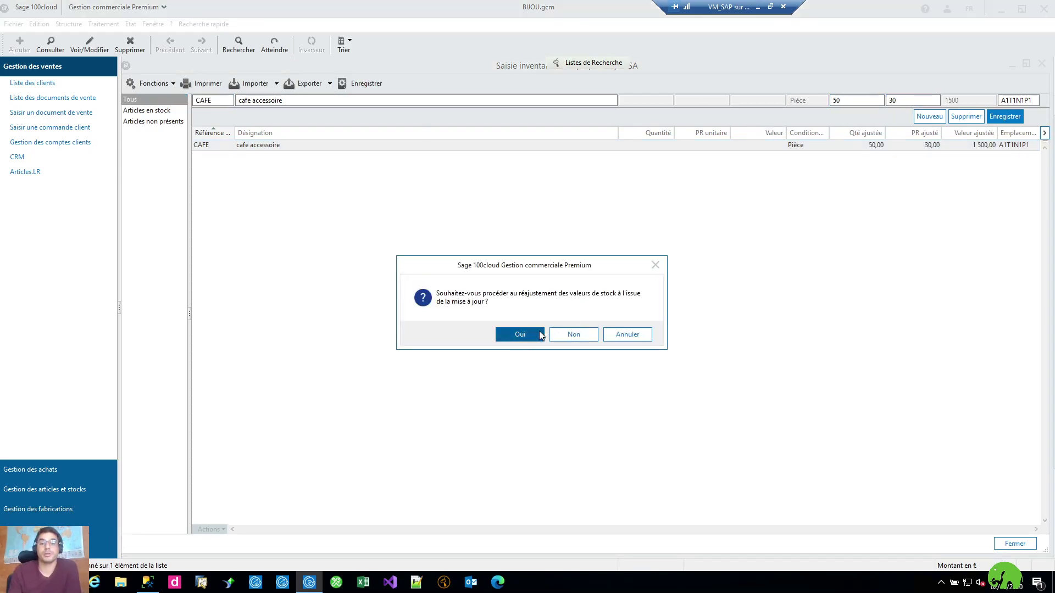
click(566, 334)
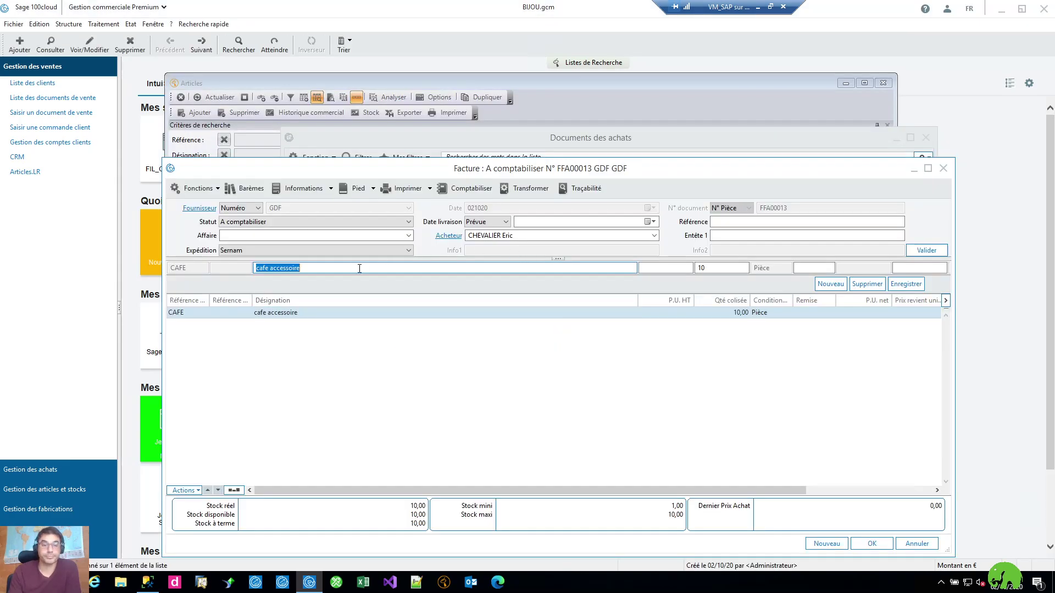
- Reopen the CAFE article record from the GDF invoice line and review its last inventory, purchase and sale dates
click(278, 316)
double_click(278, 318)
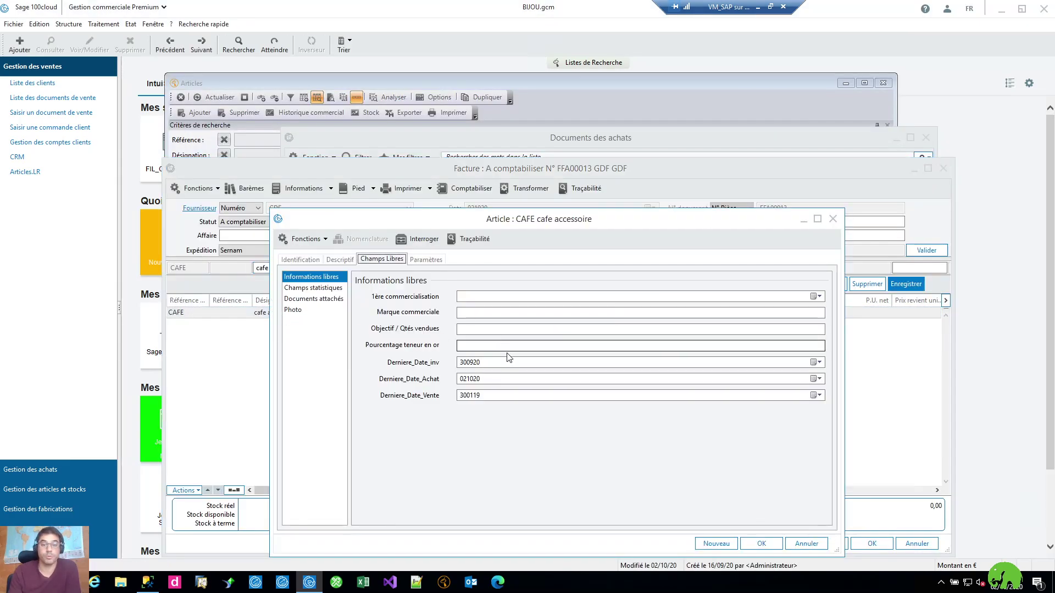
click(504, 363)
click(504, 363)
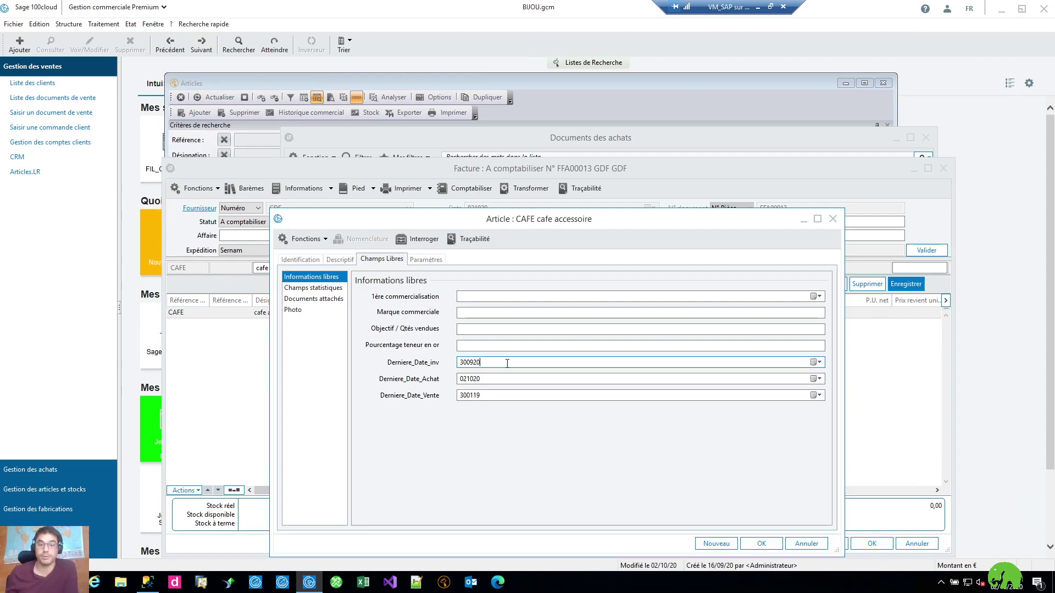
drag(477, 225, 472, 191)
mouse_move(506, 328)
mouse_down()
mouse_move(440, 317)
mouse_move(500, 327)
mouse_up()
click(499, 346)
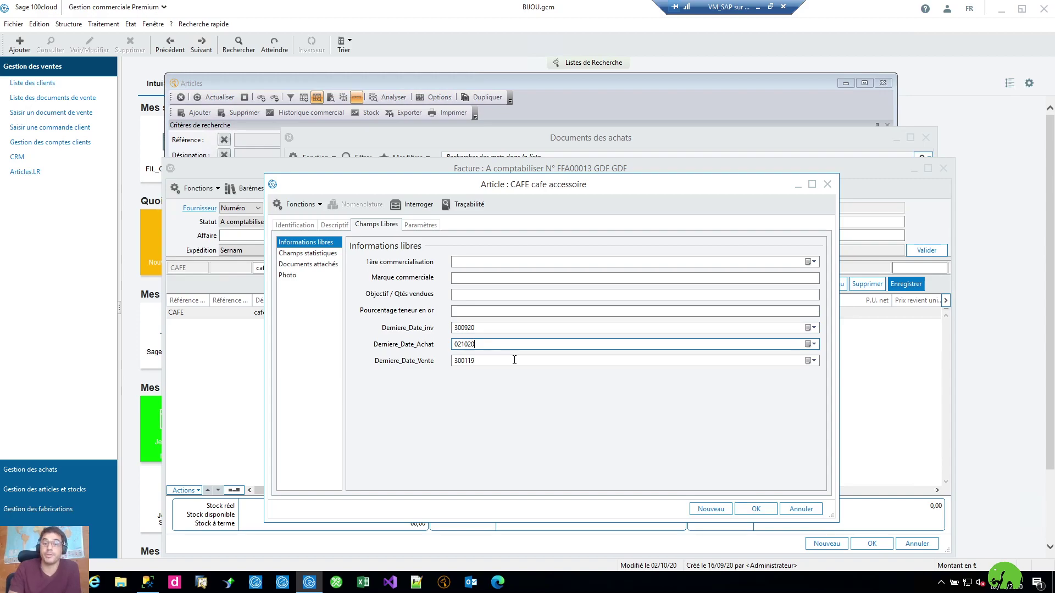
drag(514, 360, 493, 366)
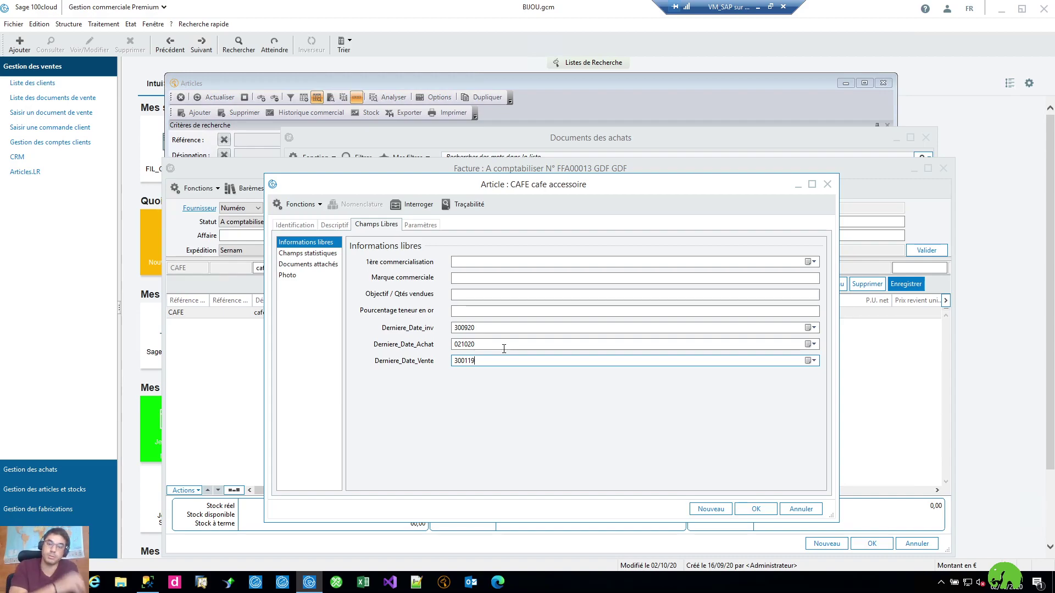
drag(532, 184, 527, 150)
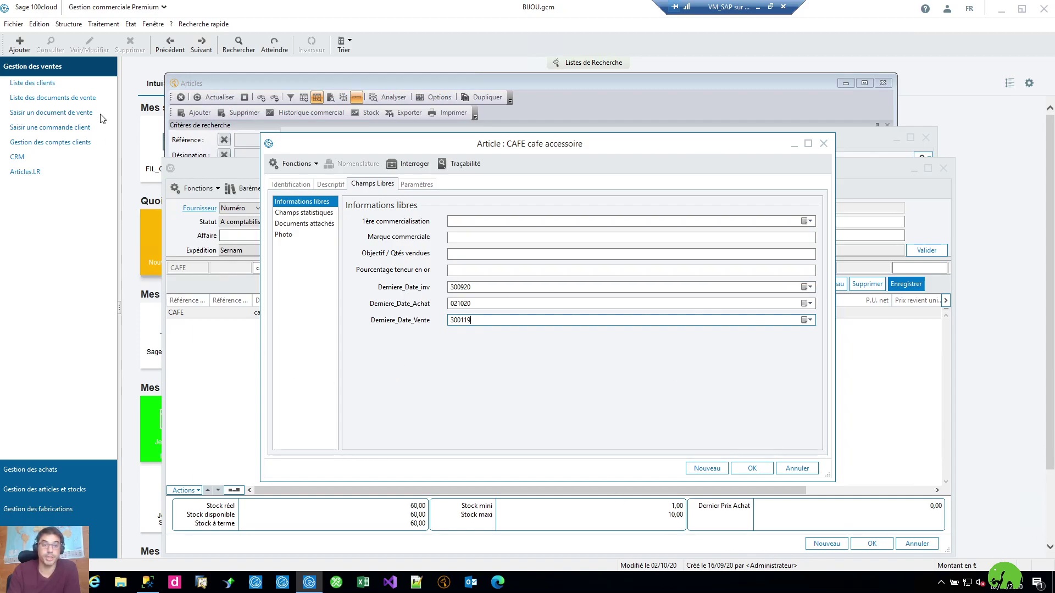
- Open the article settings in the company parameters and review the free-information fields defined for last inventory, purchase and sale dates
click(19, 24)
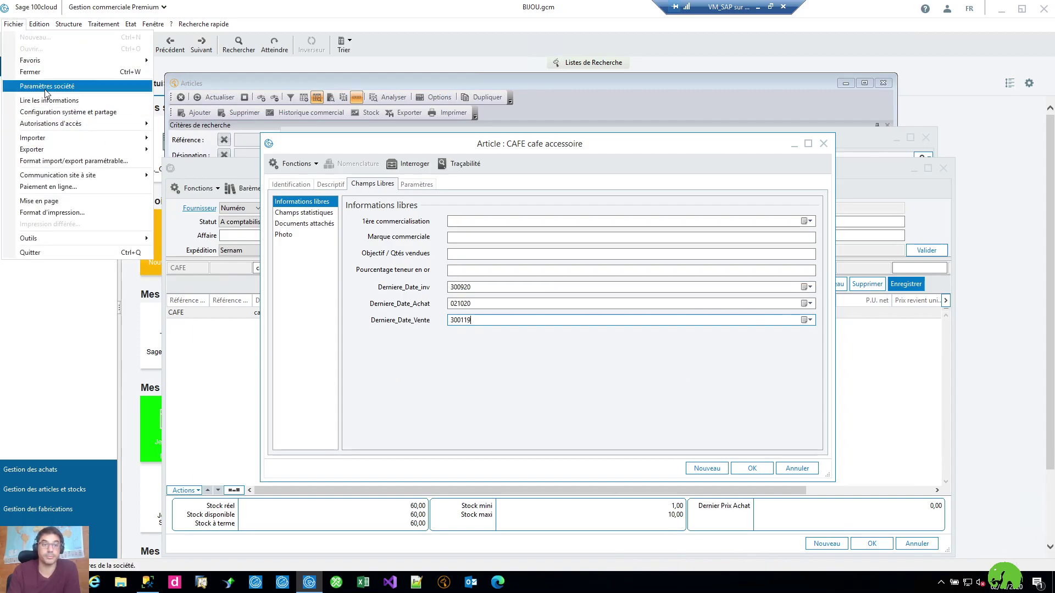
click(44, 85)
click(318, 195)
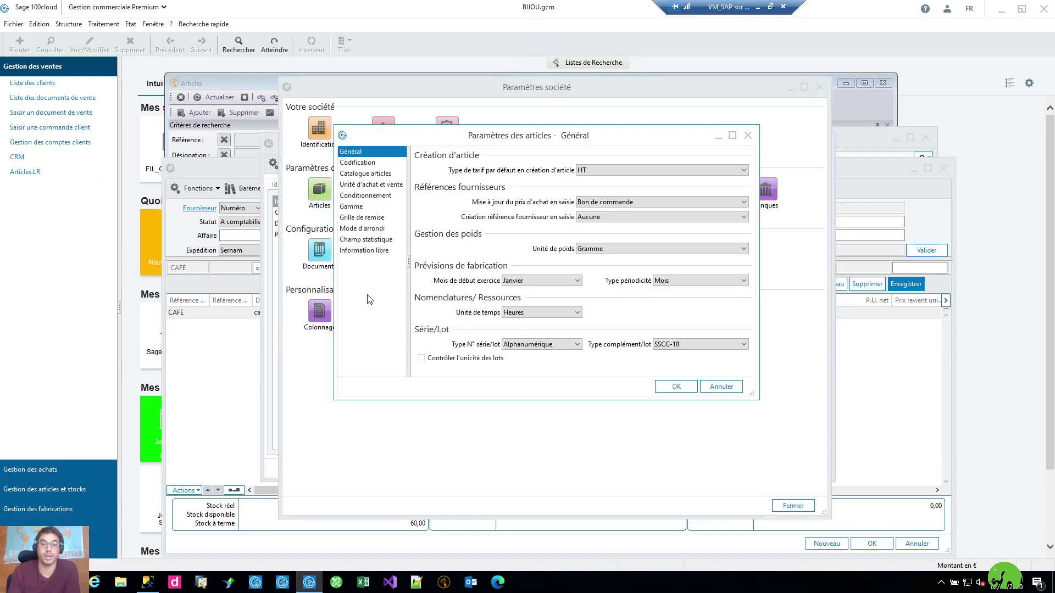
click(366, 250)
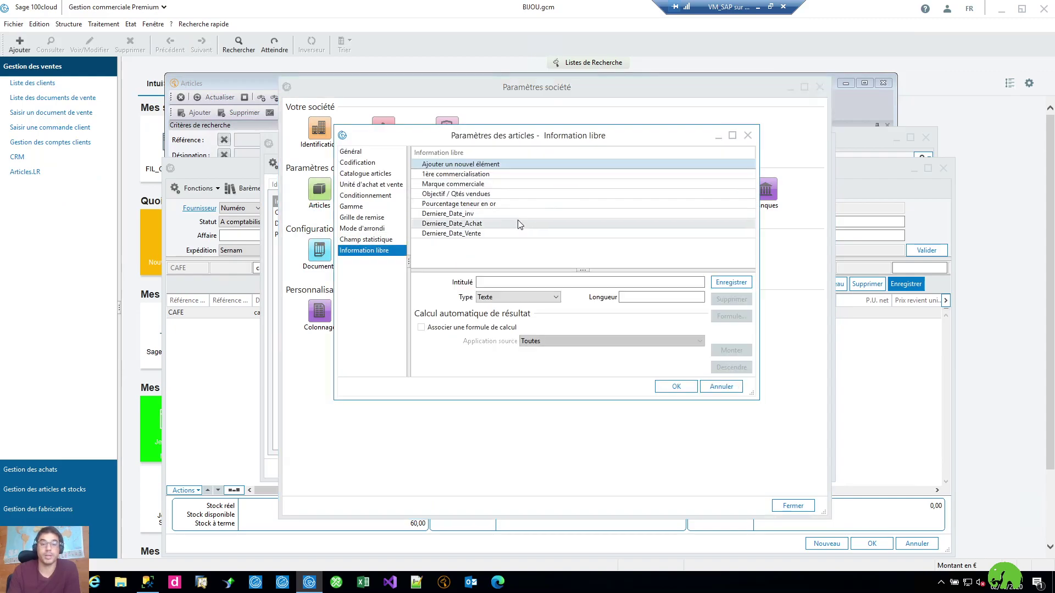
- Switch to SQL Server Management Studio, review the trigger that updates the article date fields from F_docligne, and return to Sage
click(147, 582)
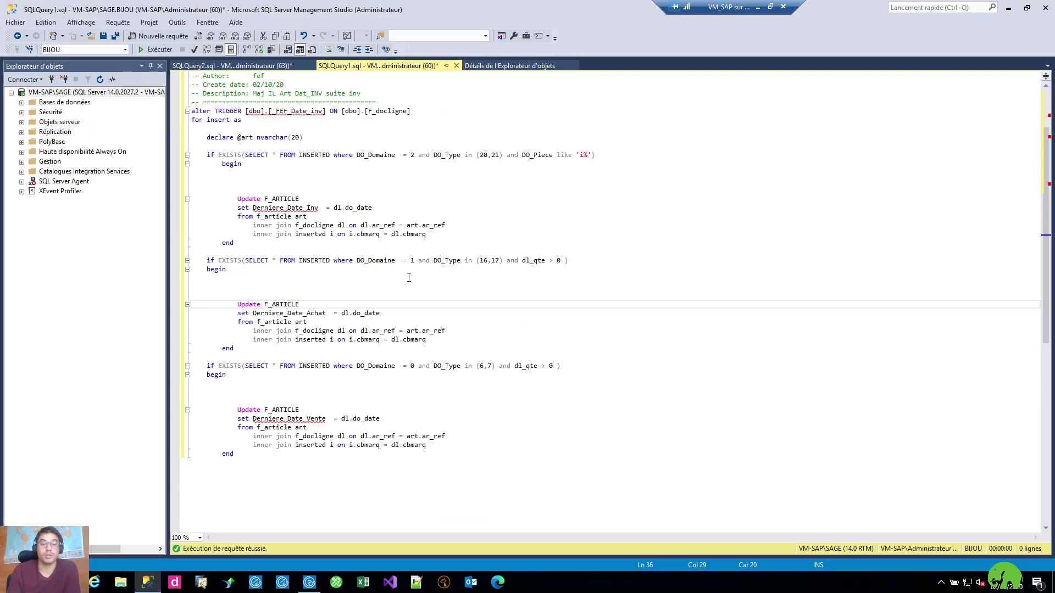
scroll(409, 277, up, 1)
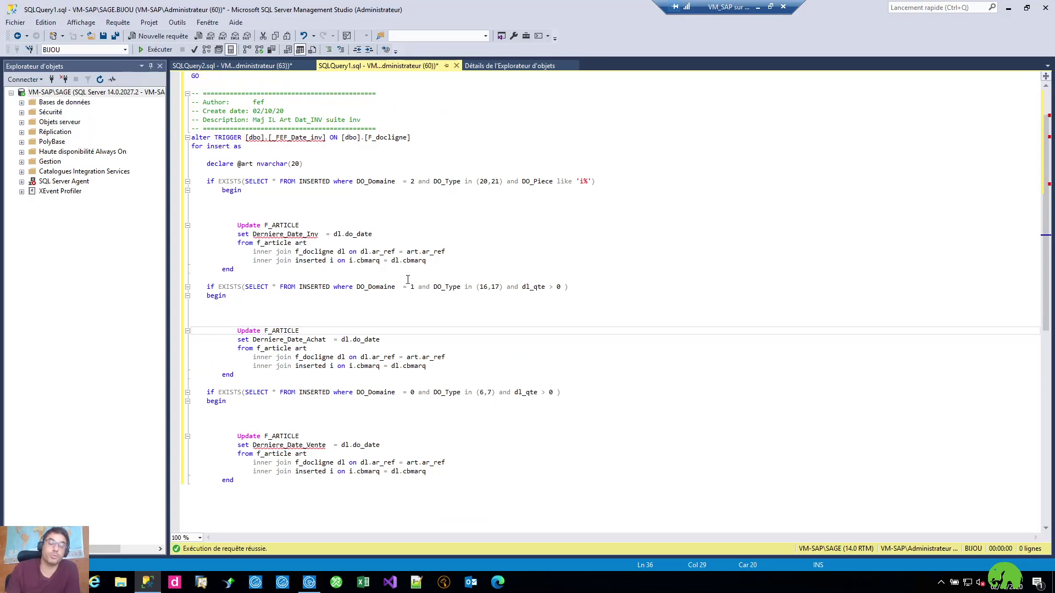
click(1011, 8)
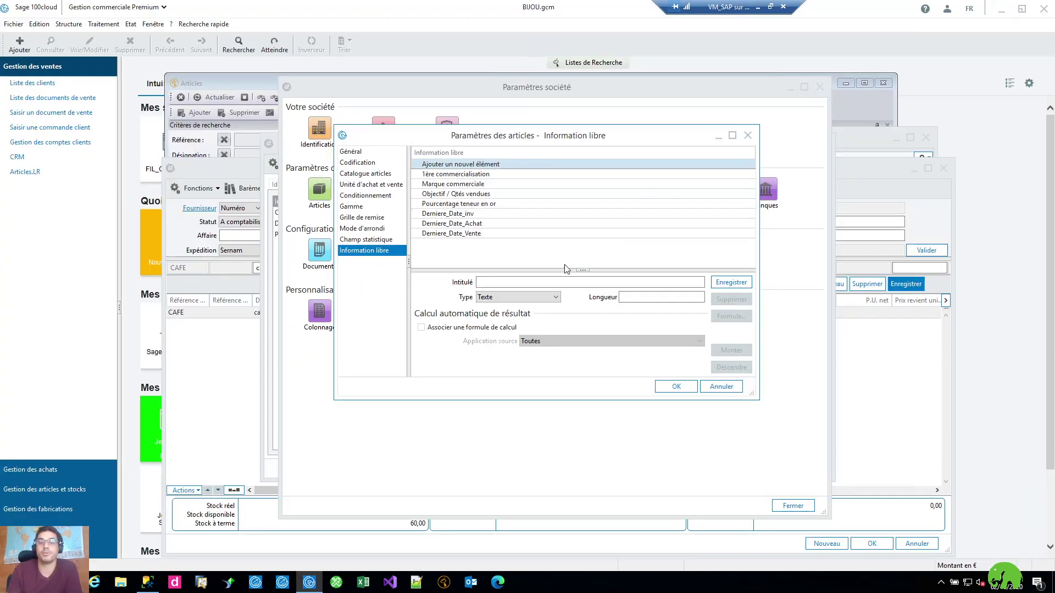
- Validate and close the company parameters, the CAFE article record and the GDF invoice, along with the purchase documents and Articles lists
click(677, 384)
click(792, 506)
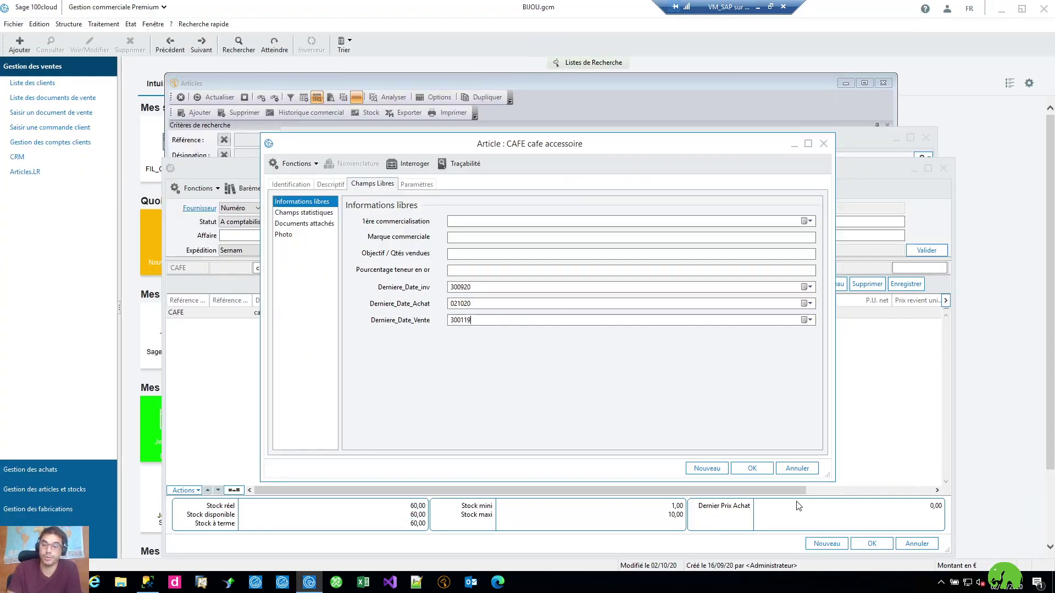
click(752, 469)
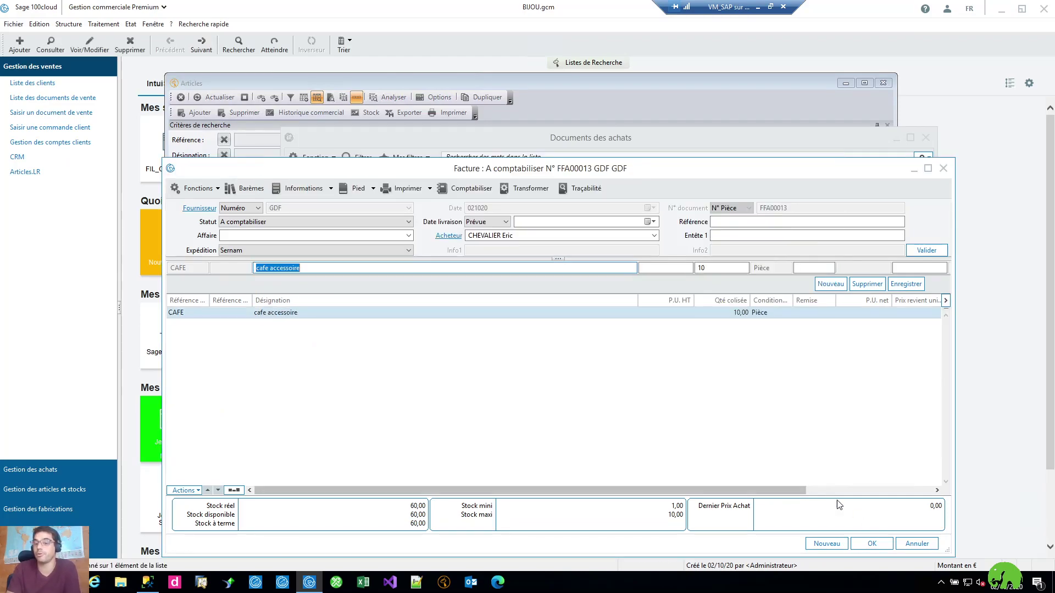
click(865, 542)
click(926, 138)
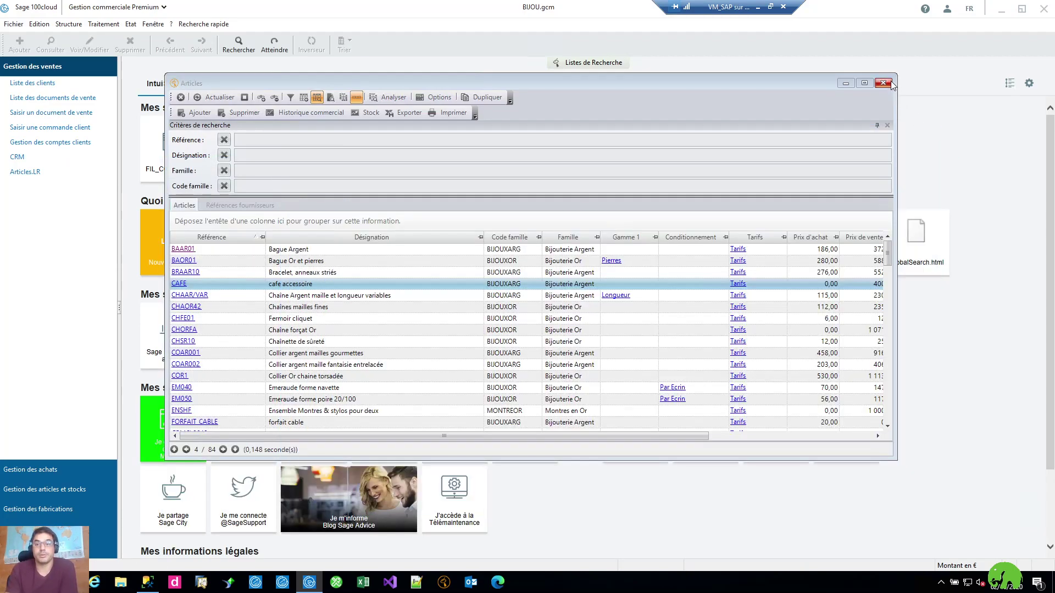
click(883, 83)
- Open the home screen of Listes de Recherche
mouse_move(577, 68)
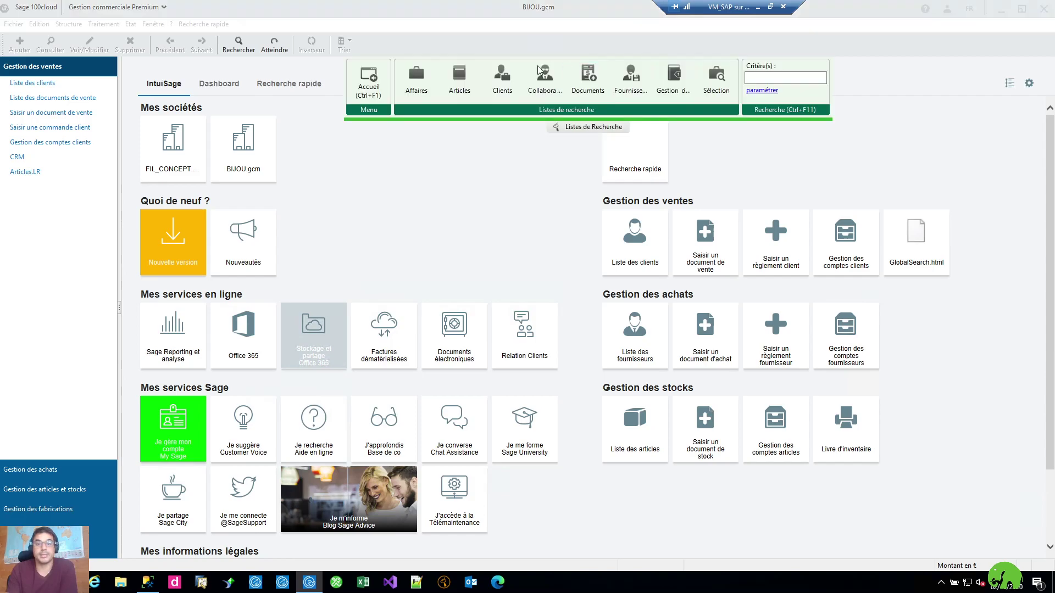
click(368, 80)
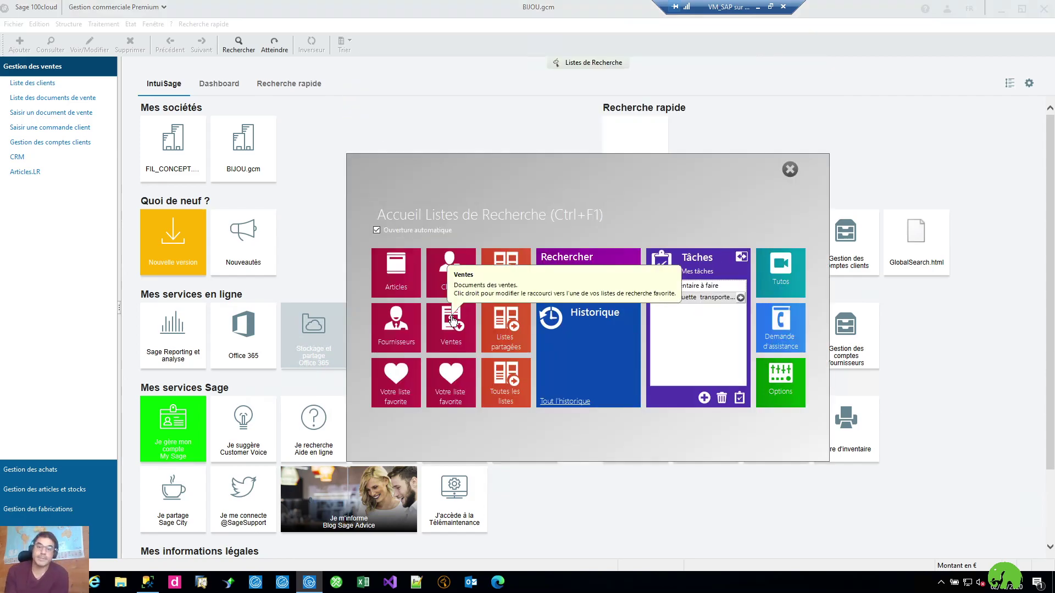